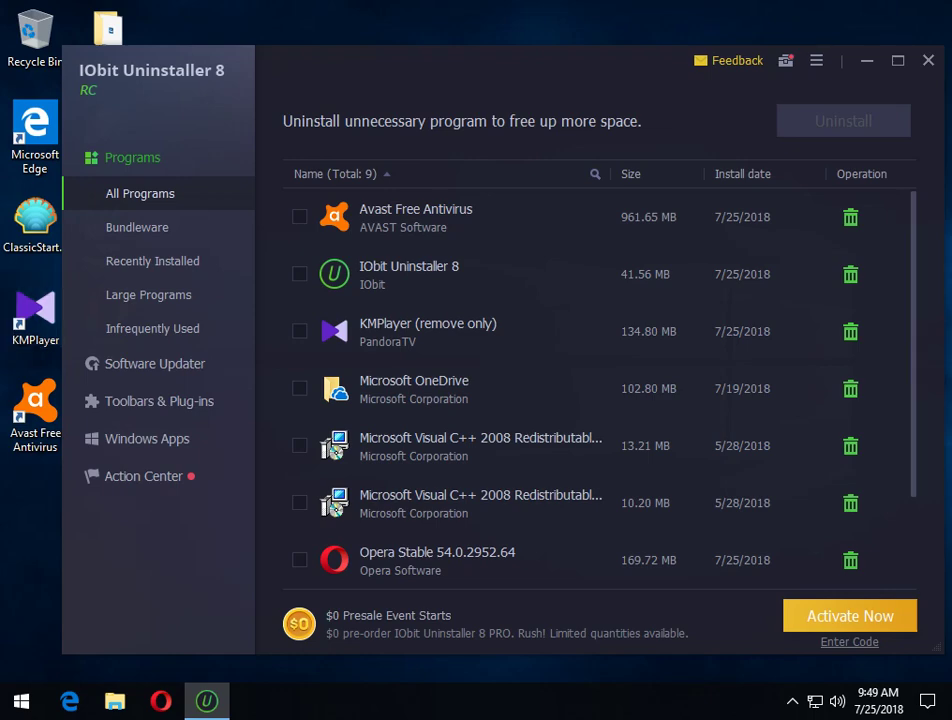
# - Look through the installed program lists: all programs, bundleware, recently installed, large and infrequently used programs
pyautogui.scroll(-2, 600, 274)
pyautogui.scroll(2, 600, 274)
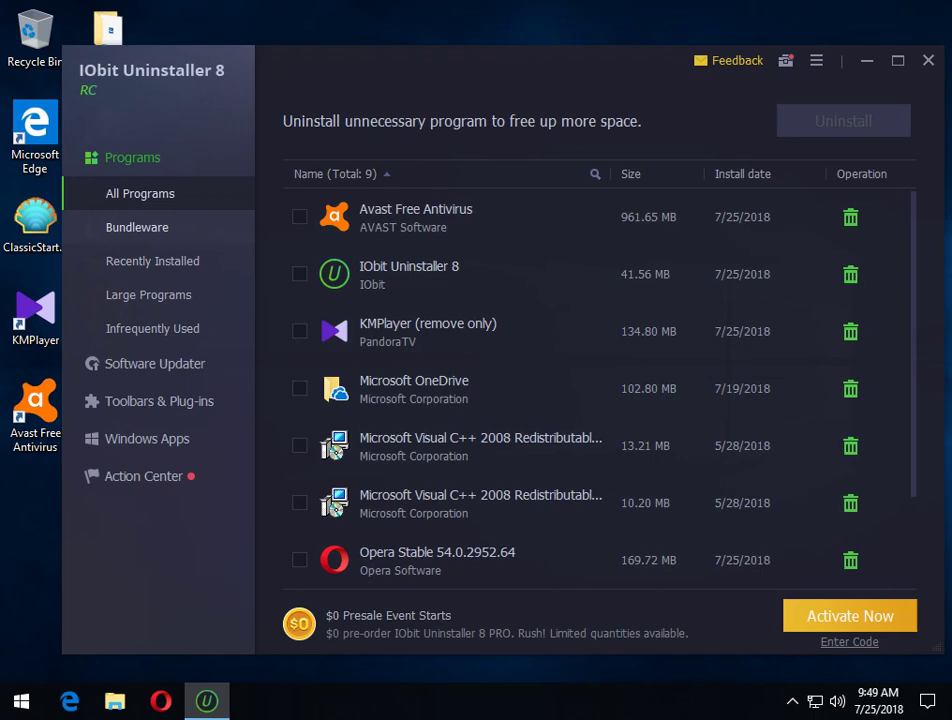
pyautogui.click(137, 227)
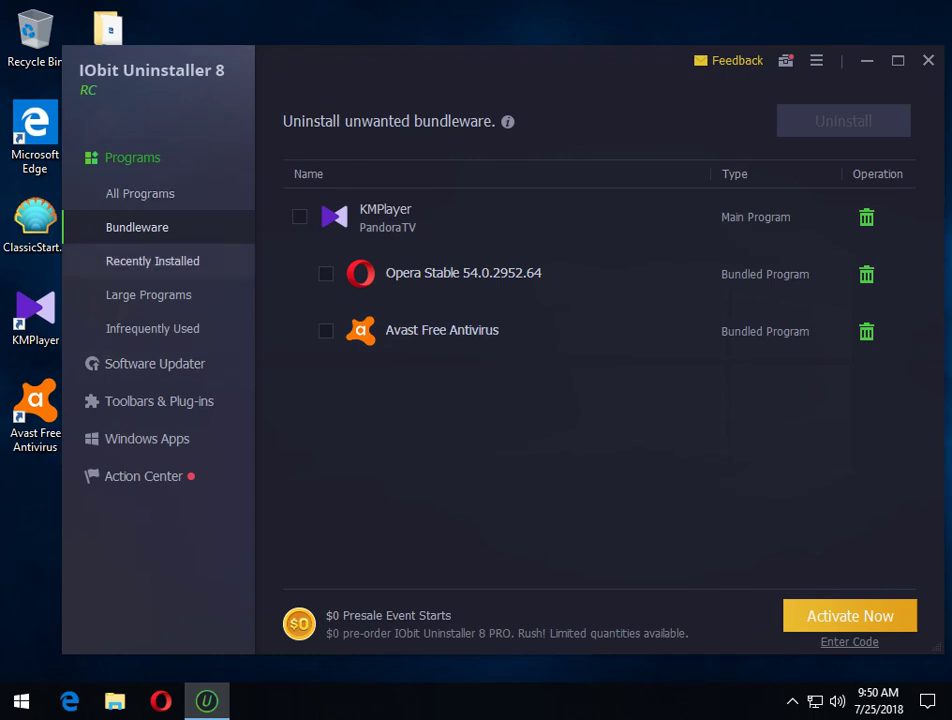
pyautogui.click(152, 261)
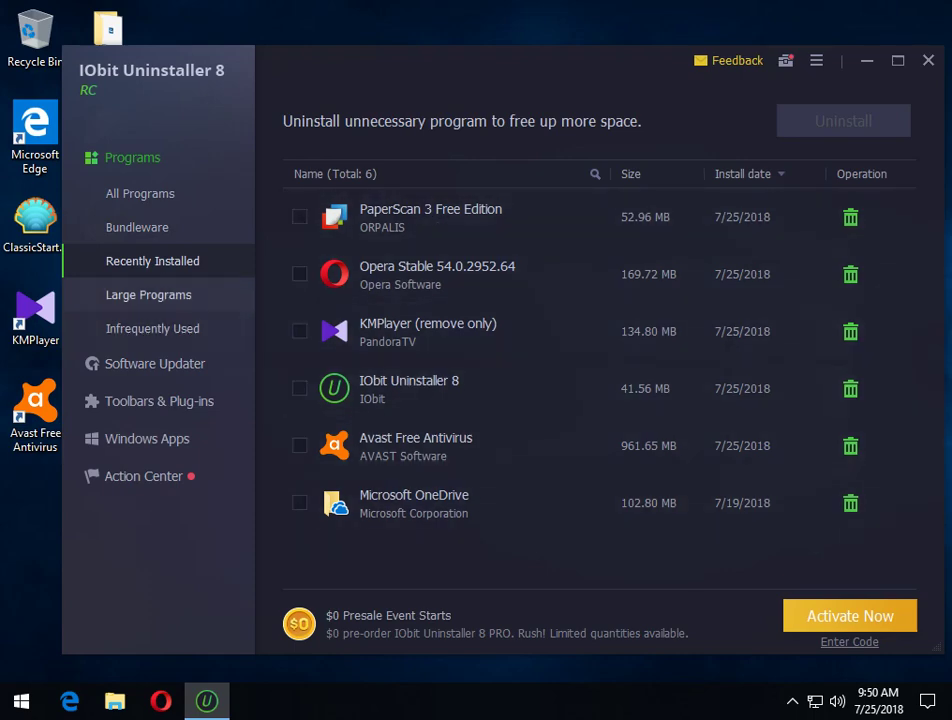
pyautogui.click(148, 295)
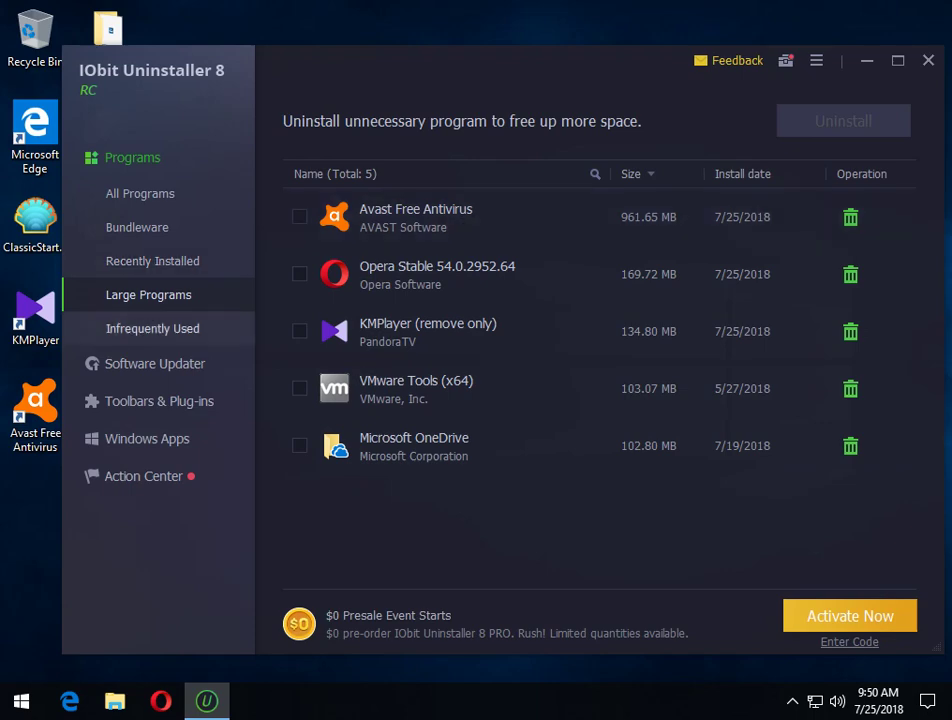
pyautogui.click(152, 328)
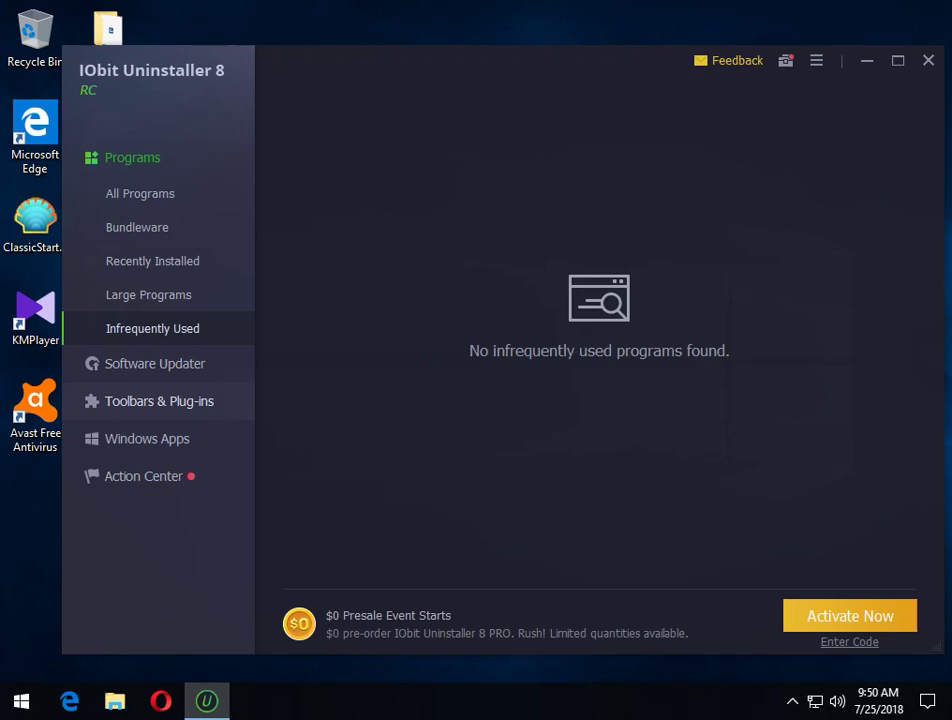
# - Check the software updater and the toolbars and plug-ins lists for Internet Explorer, Opera and Microsoft Edge
pyautogui.click(155, 363)
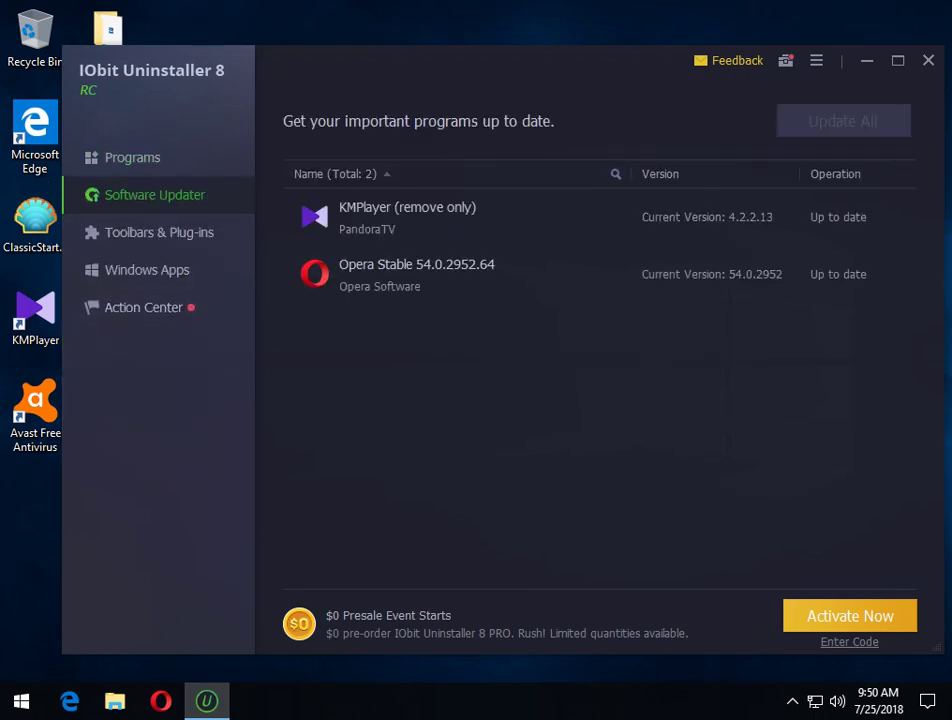
pyautogui.click(159, 232)
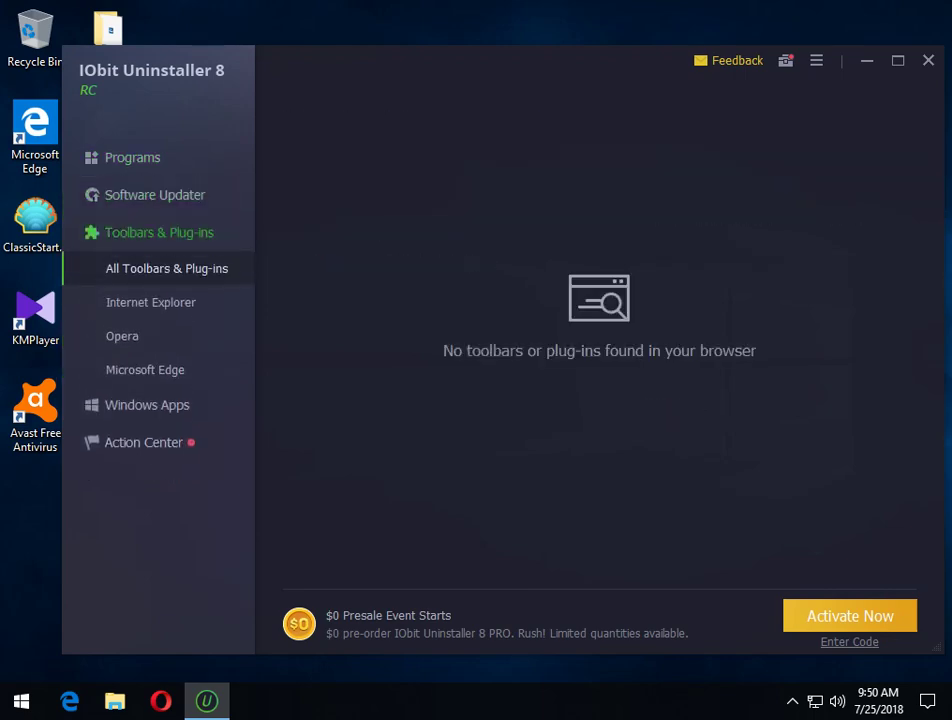
pyautogui.click(150, 302)
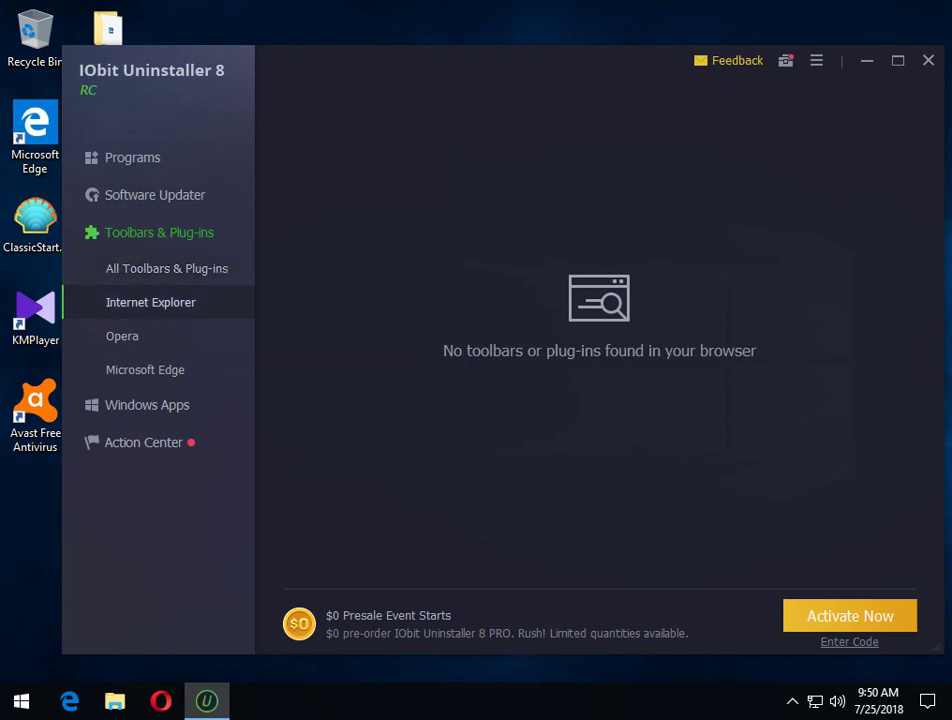
pyautogui.click(122, 336)
pyautogui.click(145, 370)
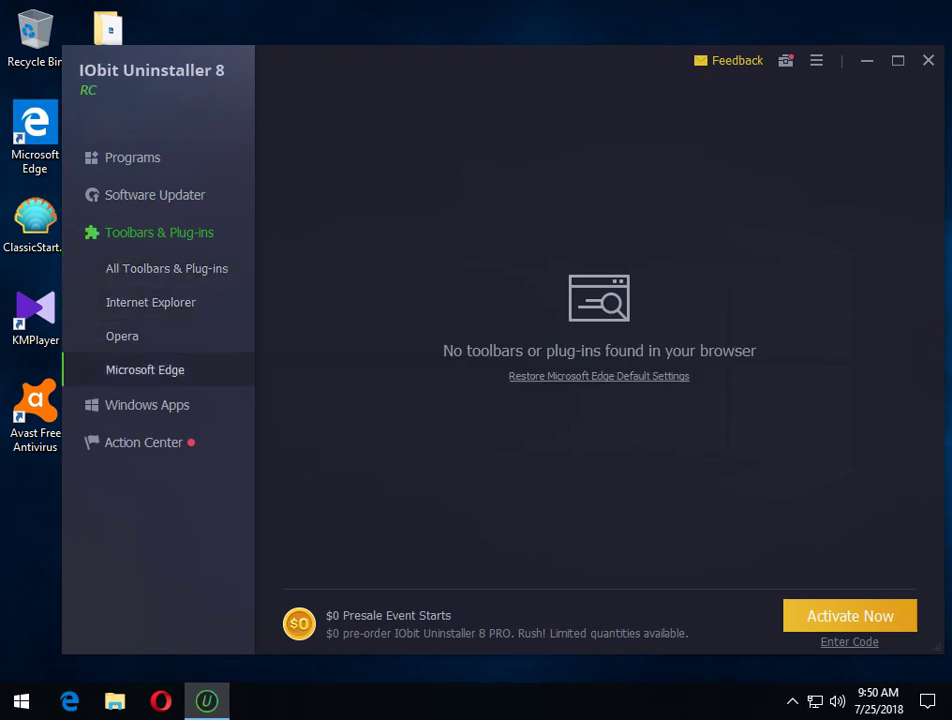
pyautogui.click(150, 302)
pyautogui.click(166, 268)
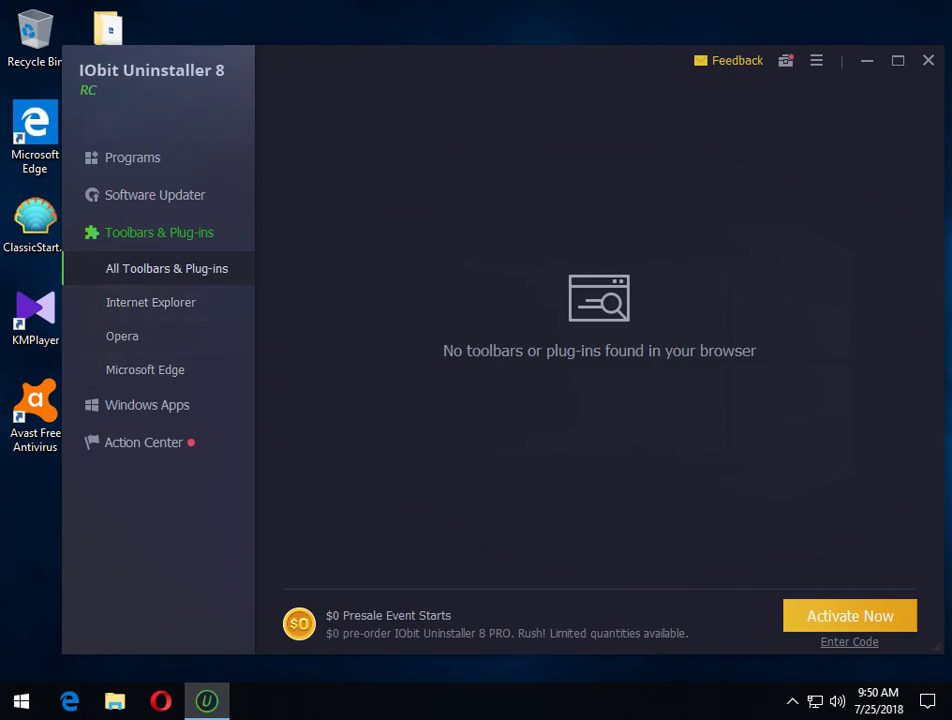
# - Mark Bubble Witch 3 Saga among the third-party Windows apps and look through the apps published by Microsoft
pyautogui.click(147, 404)
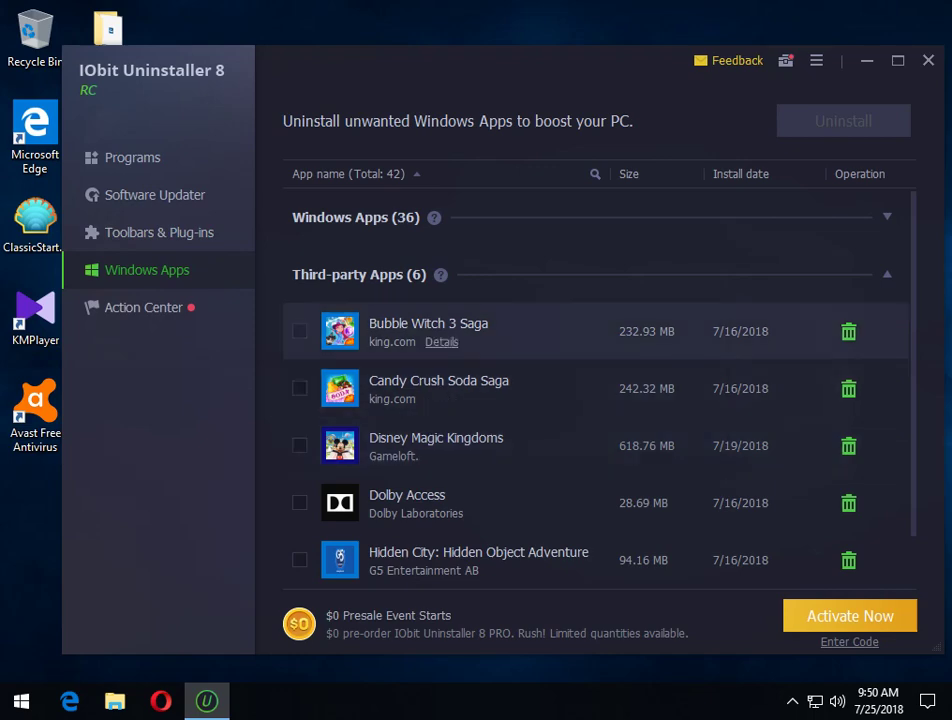
pyautogui.click(299, 331)
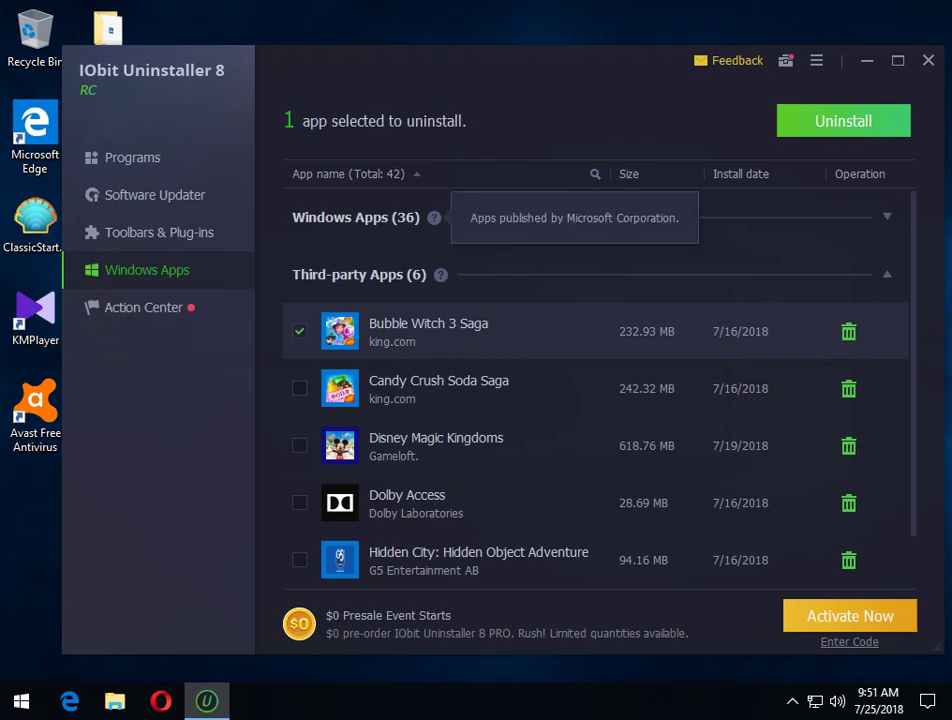
pyautogui.click(434, 217)
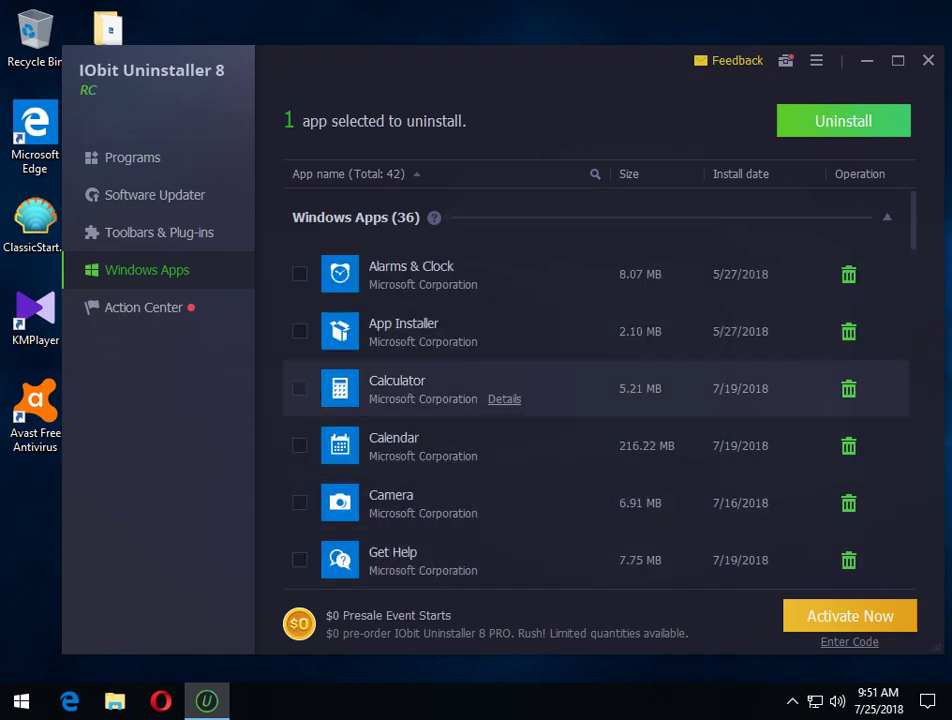
pyautogui.scroll(-8, 598, 400)
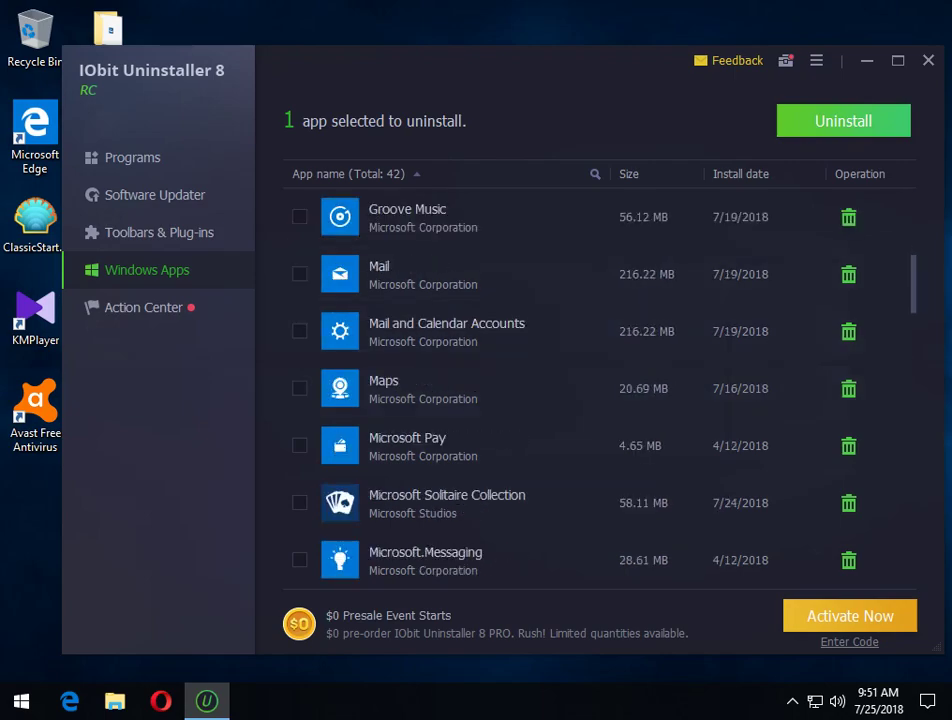
pyautogui.scroll(8, 598, 400)
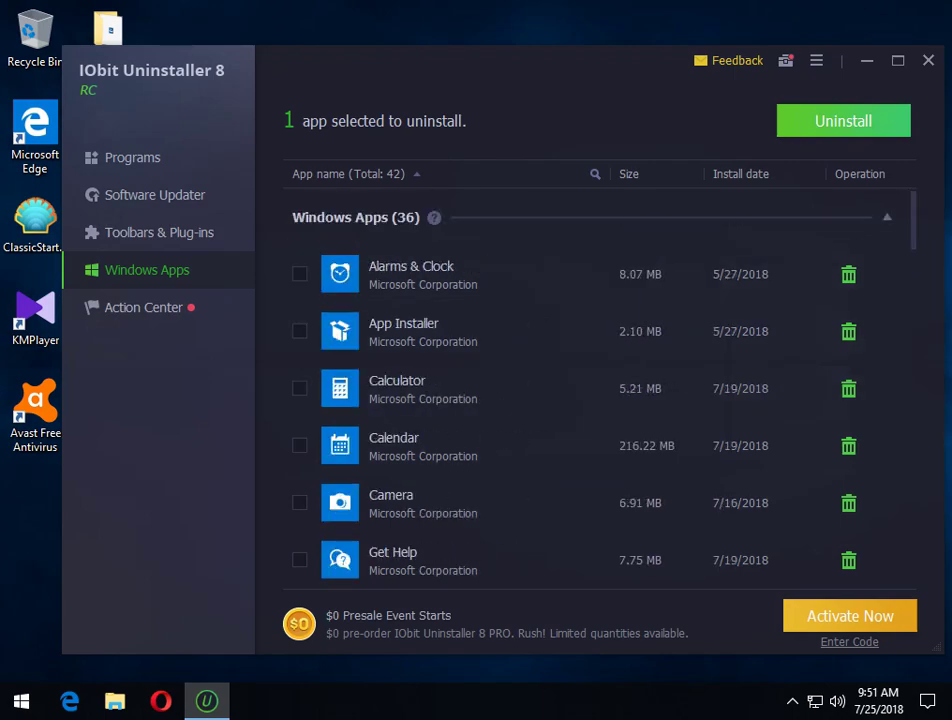
pyautogui.click(355, 217)
pyautogui.scroll(-1, 598, 400)
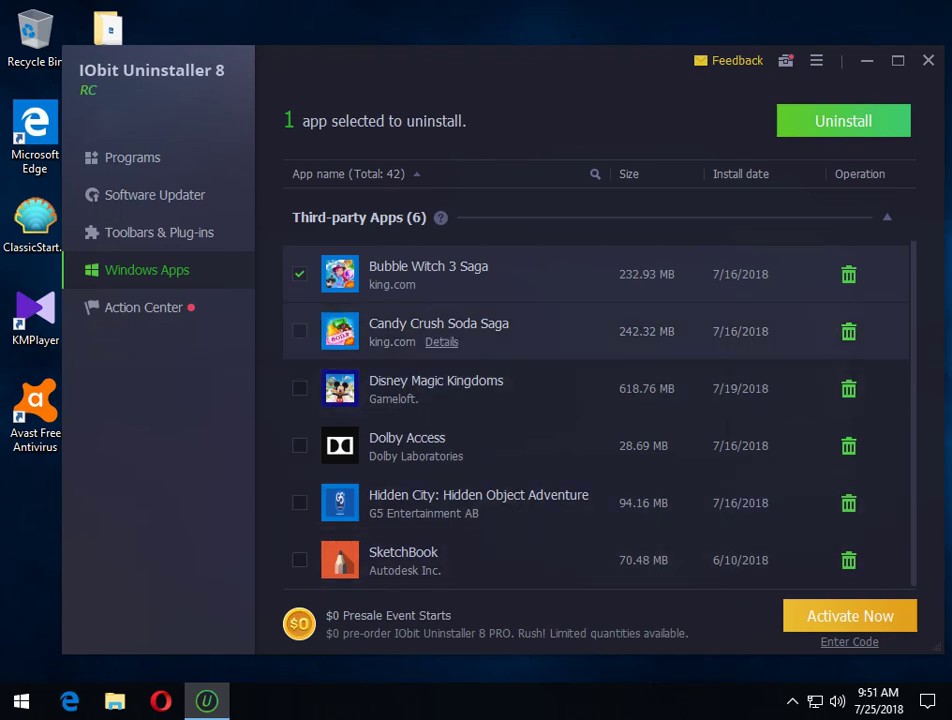
pyautogui.click(299, 330)
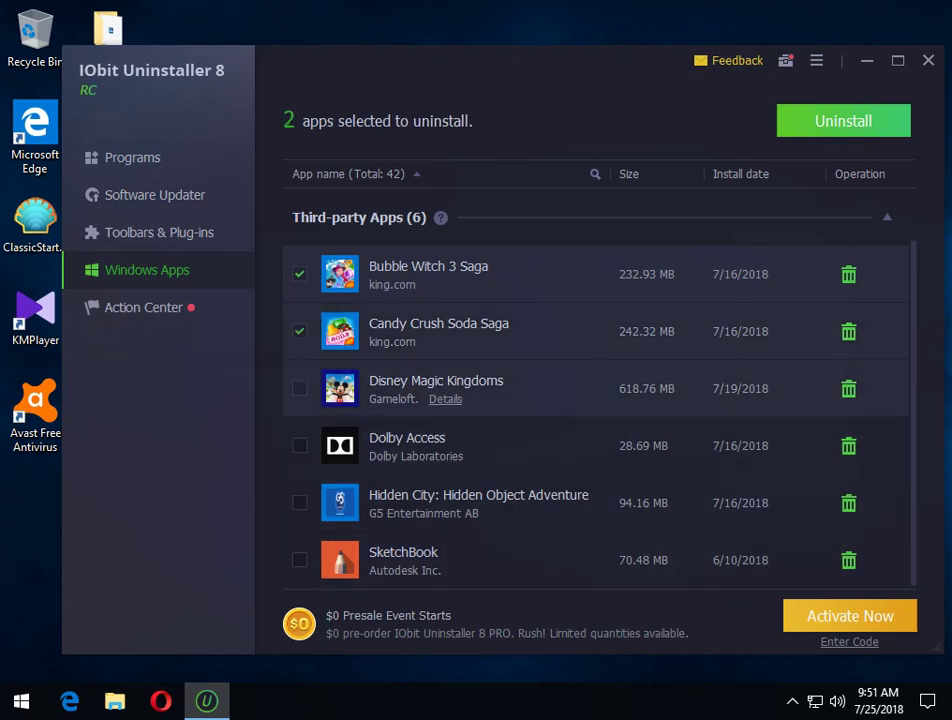
pyautogui.click(299, 388)
pyautogui.click(299, 388)
pyautogui.click(299, 331)
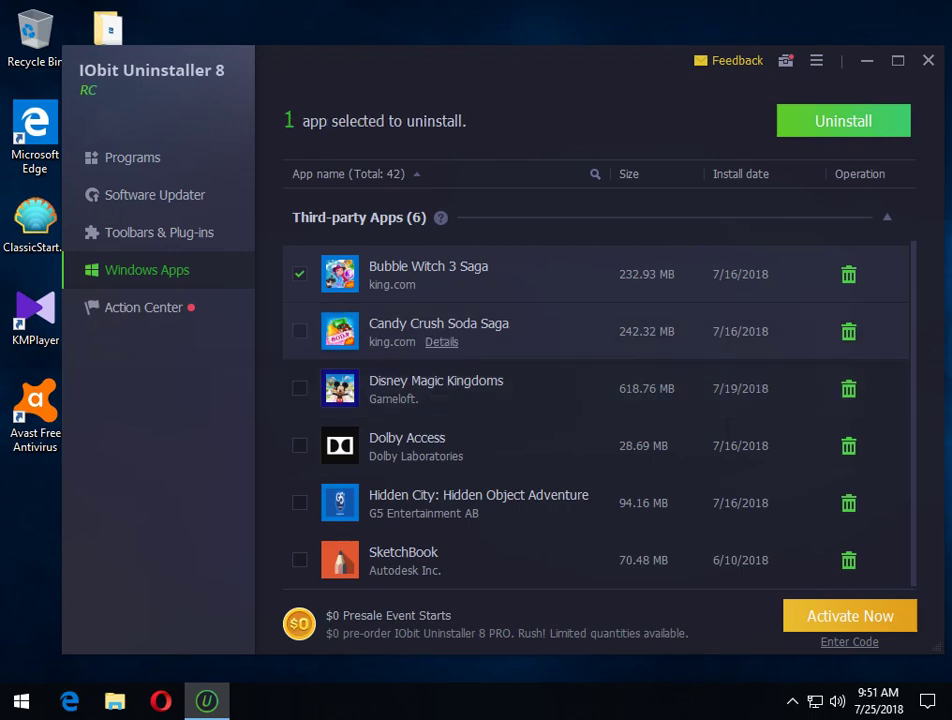
# - Uninstall Bubble Witch 3 Saga without creating a restore point and dismiss the result summary
pyautogui.click(843, 121)
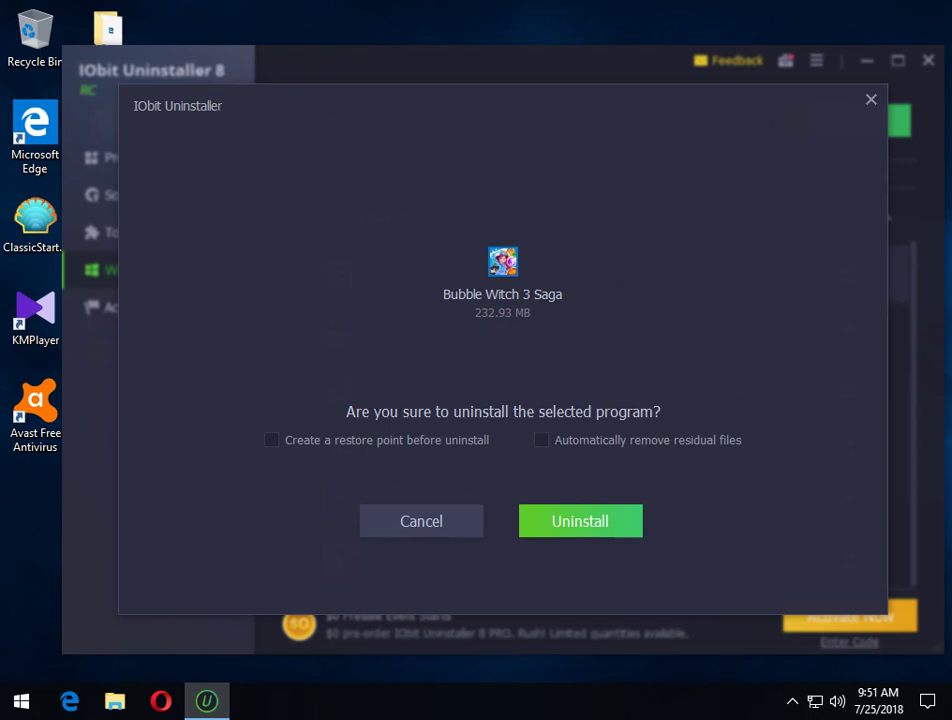
pyautogui.click(580, 521)
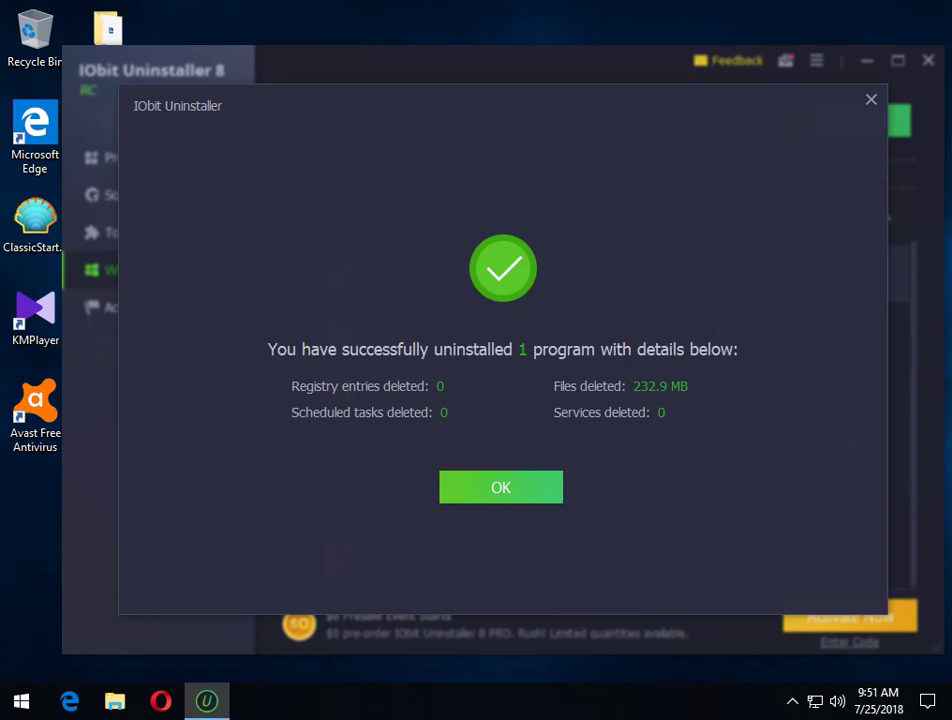
pyautogui.click(500, 487)
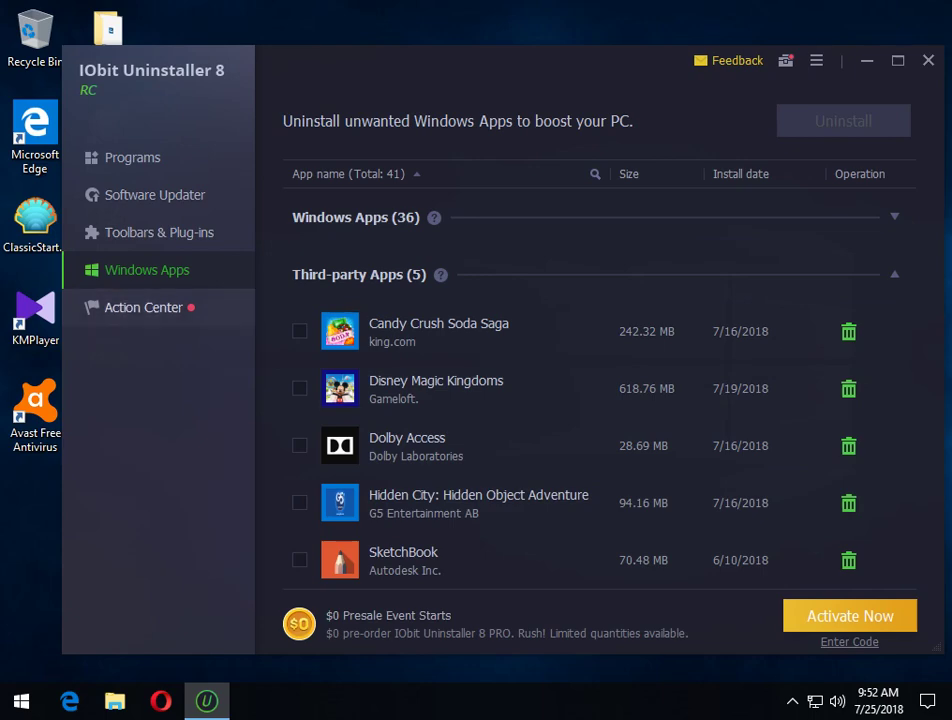
# - View the Action Center recommendations and launch the Easy Uninstall tool
pyautogui.click(143, 307)
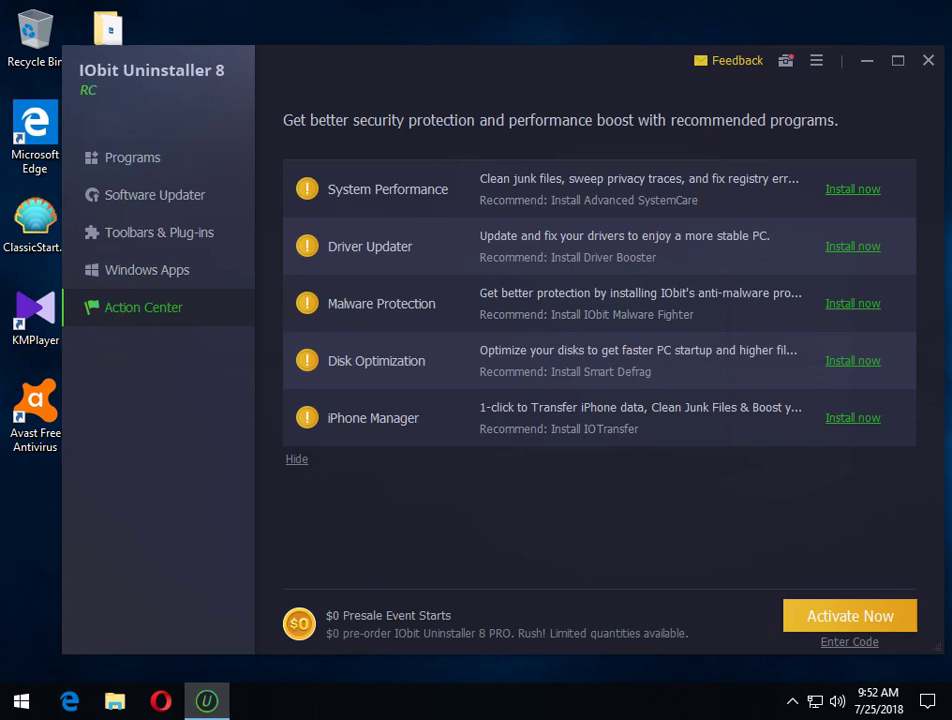
pyautogui.click(785, 60)
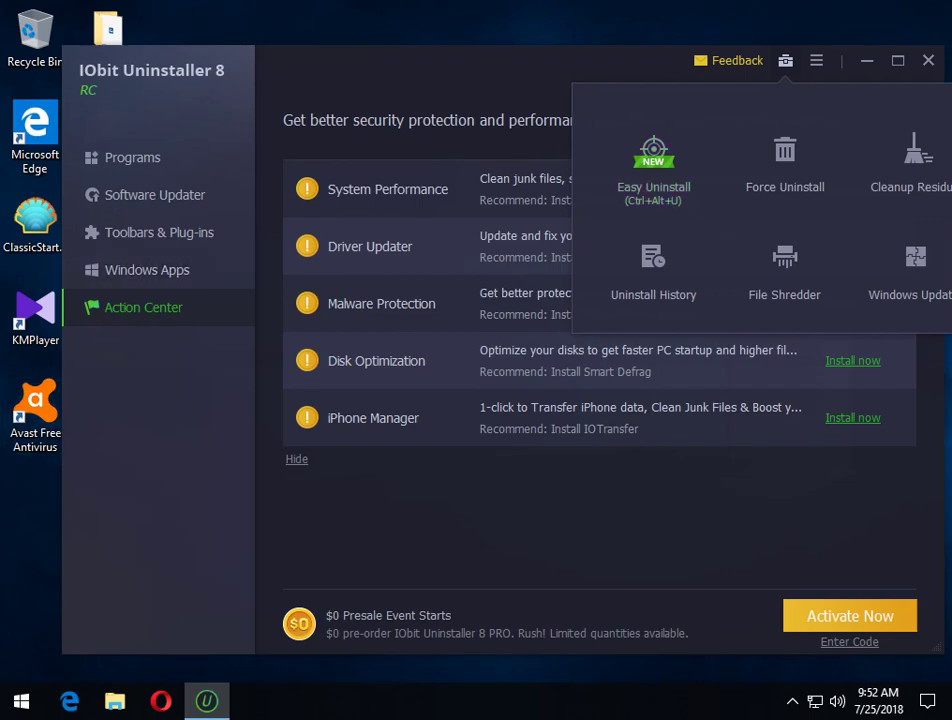
pyautogui.moveTo(420, 62); pyautogui.dragTo(441, 100)
pyautogui.click(807, 99)
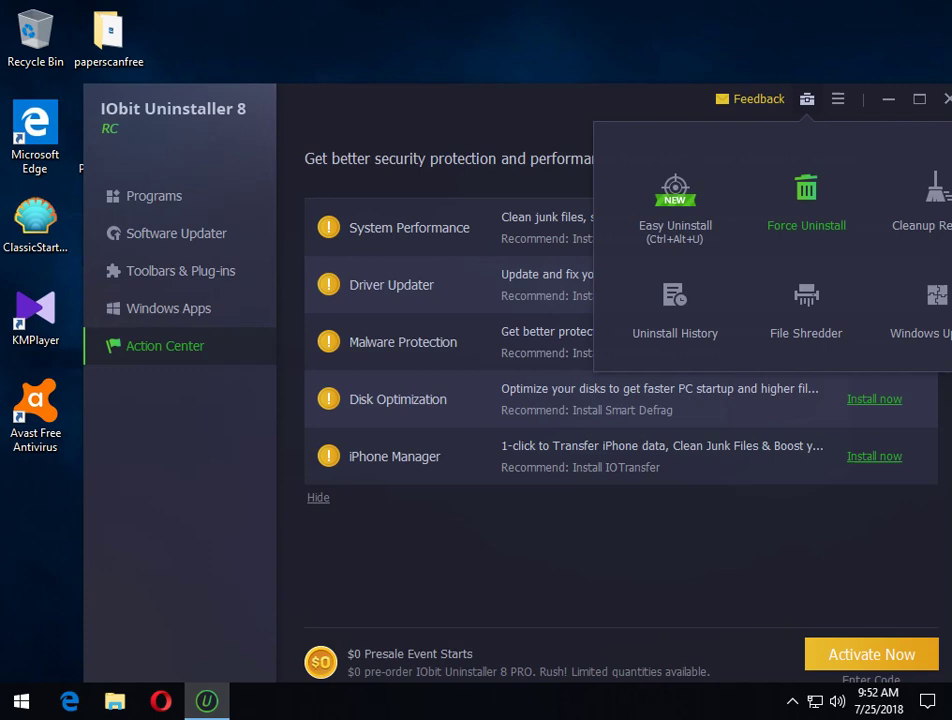
pyautogui.click(680, 198)
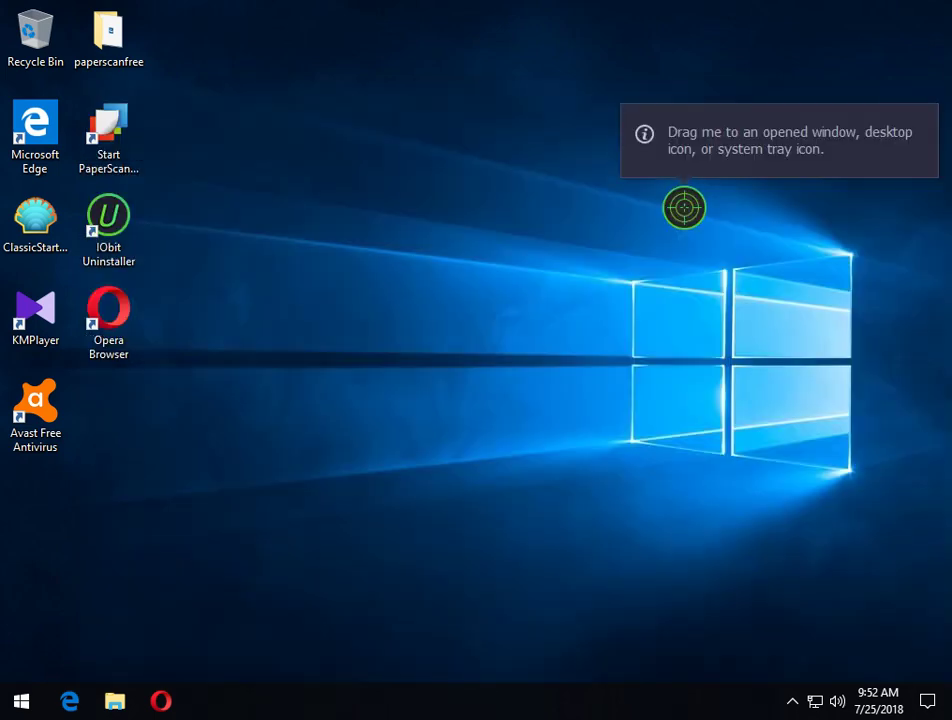
# - Target the Avast Free Antivirus desktop shortcut with Easy Uninstall and uninstall the program without activating PRO, confirming Avast's own removal
pyautogui.moveTo(684, 207); pyautogui.dragTo(37, 407)
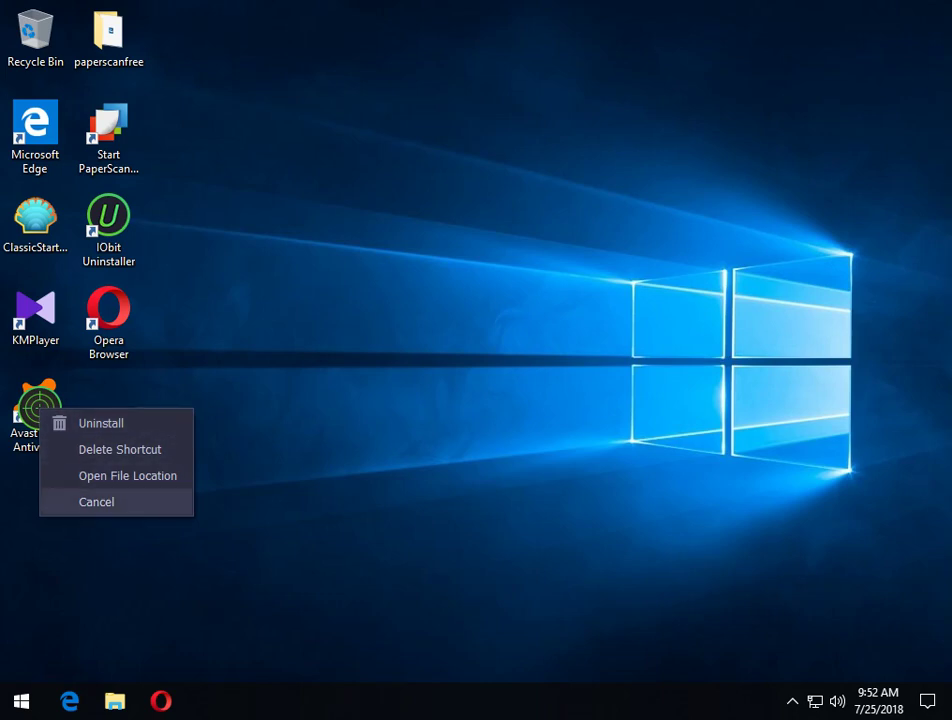
pyautogui.click(101, 423)
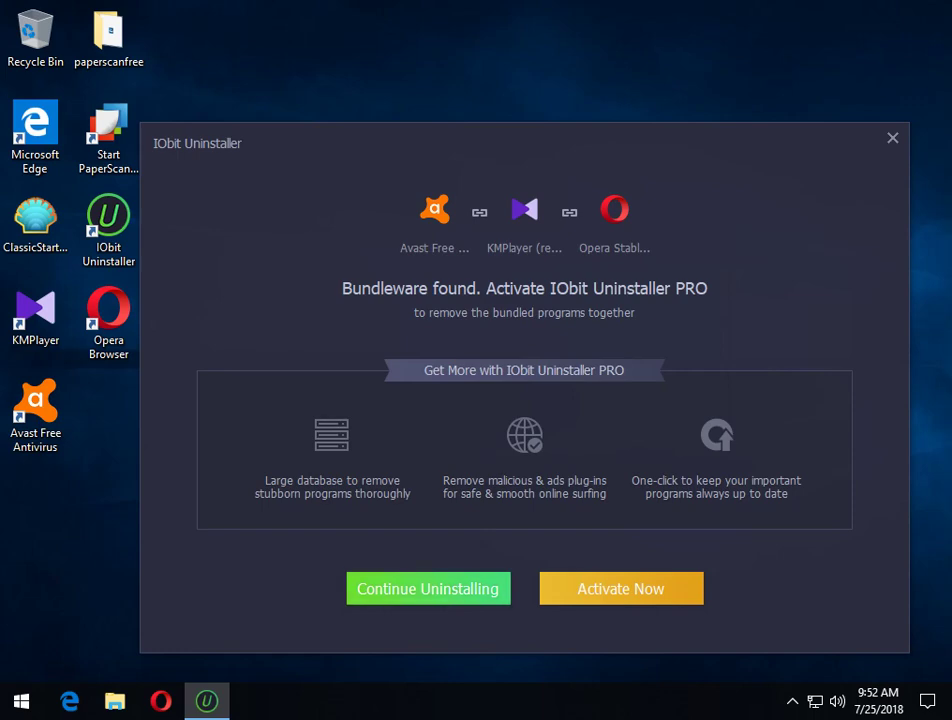
pyautogui.click(428, 588)
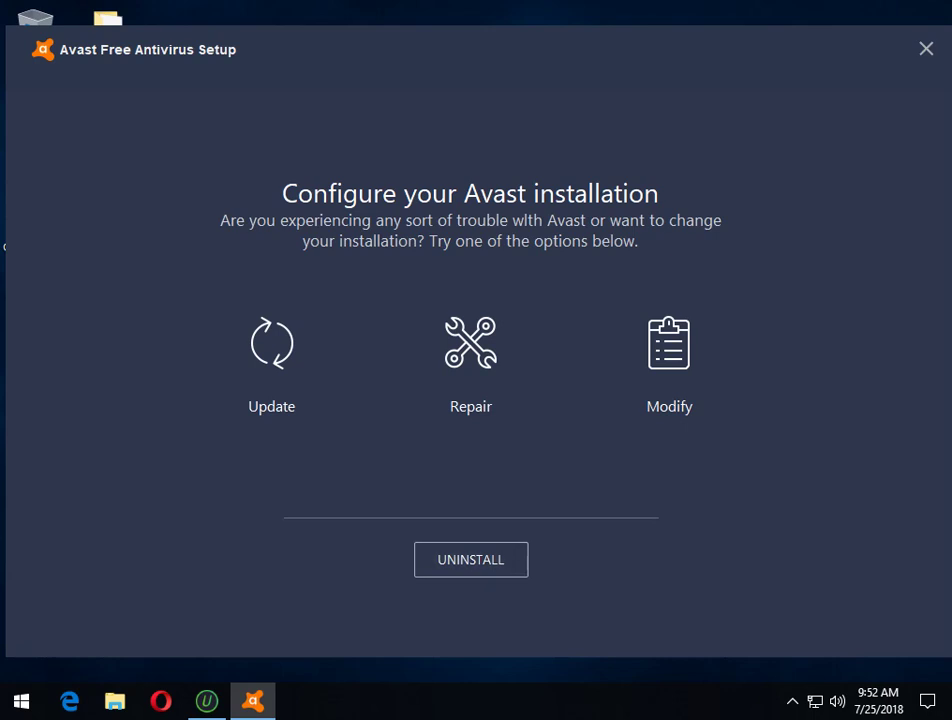
pyautogui.click(471, 559)
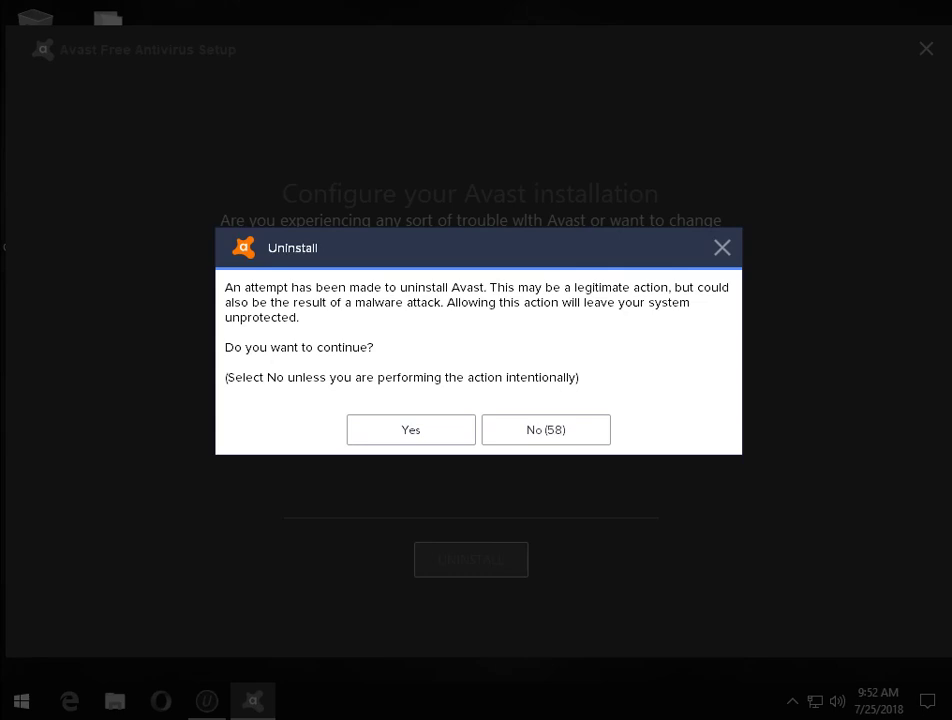
pyautogui.click(411, 429)
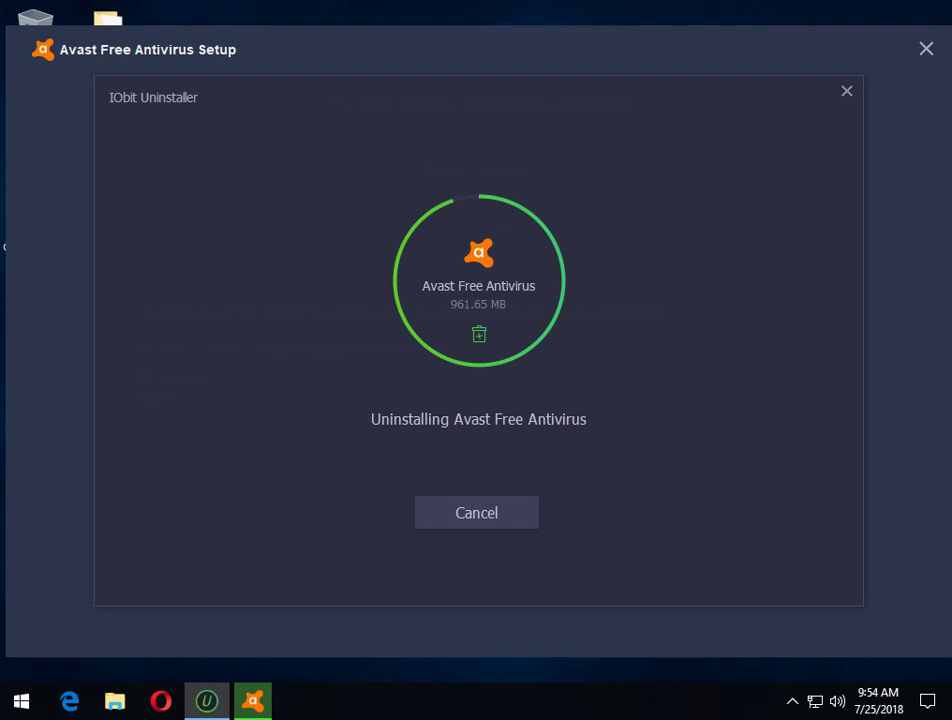
# - Review the leftover Avast Free Antivirus registry entries and files, delete all of them without shredding, and close the result summary
pyautogui.moveTo(207, 700)
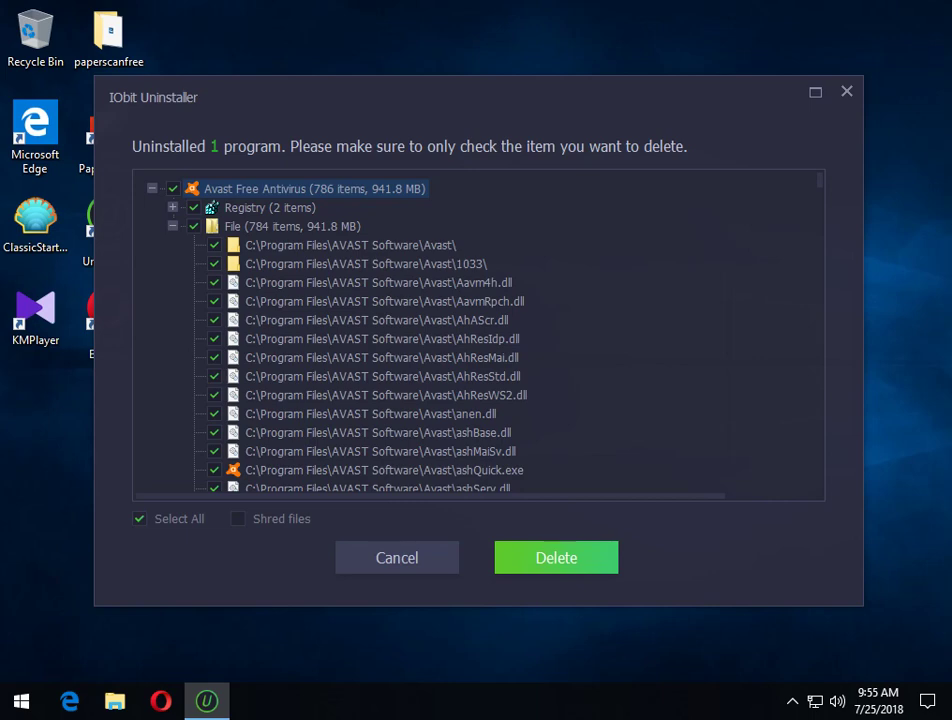
pyautogui.click(292, 226)
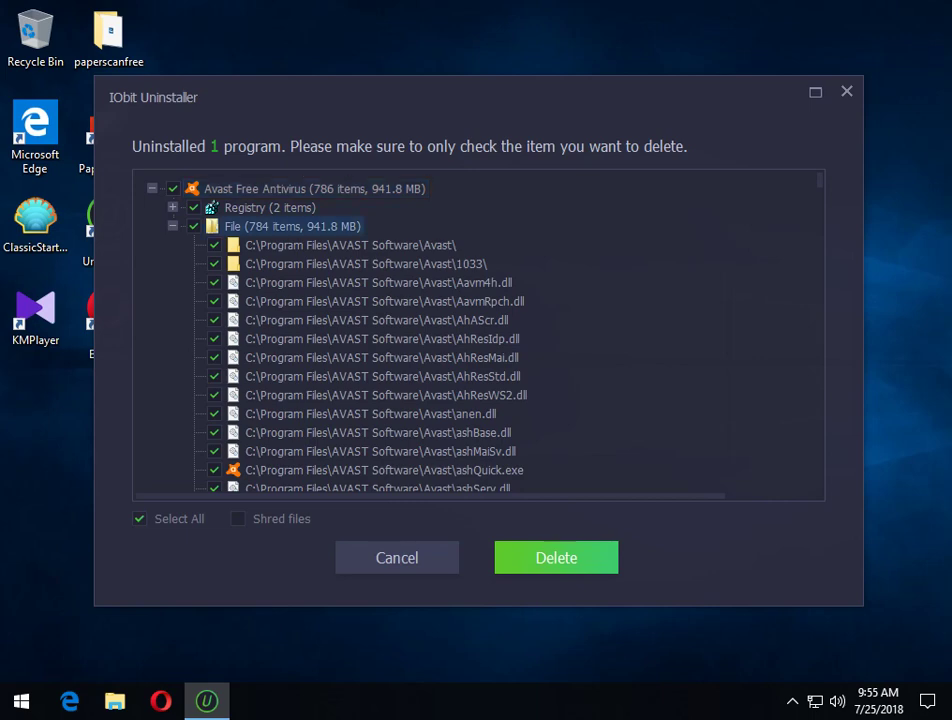
pyautogui.scroll(-20, 478, 335)
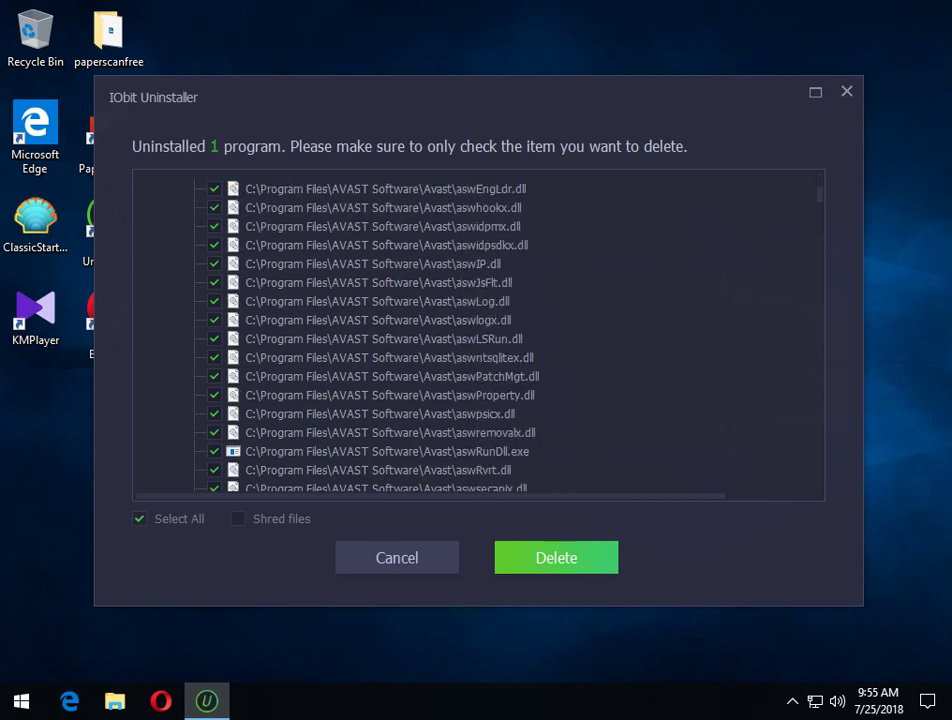
pyautogui.scroll(-6, 478, 335)
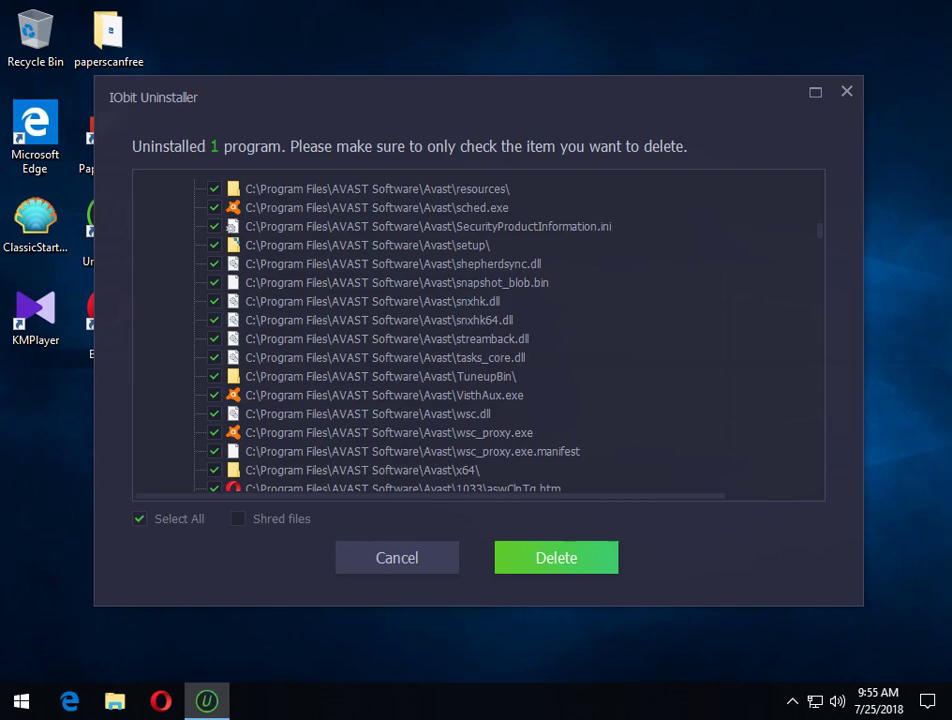
pyautogui.scroll(-15, 478, 335)
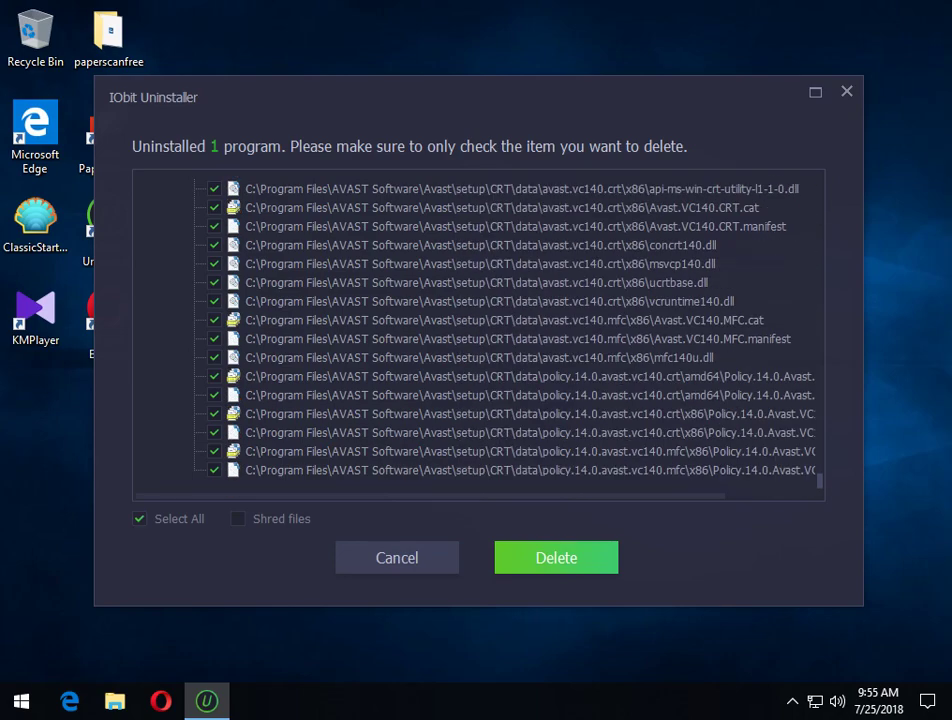
pyautogui.scroll(20, 478, 335)
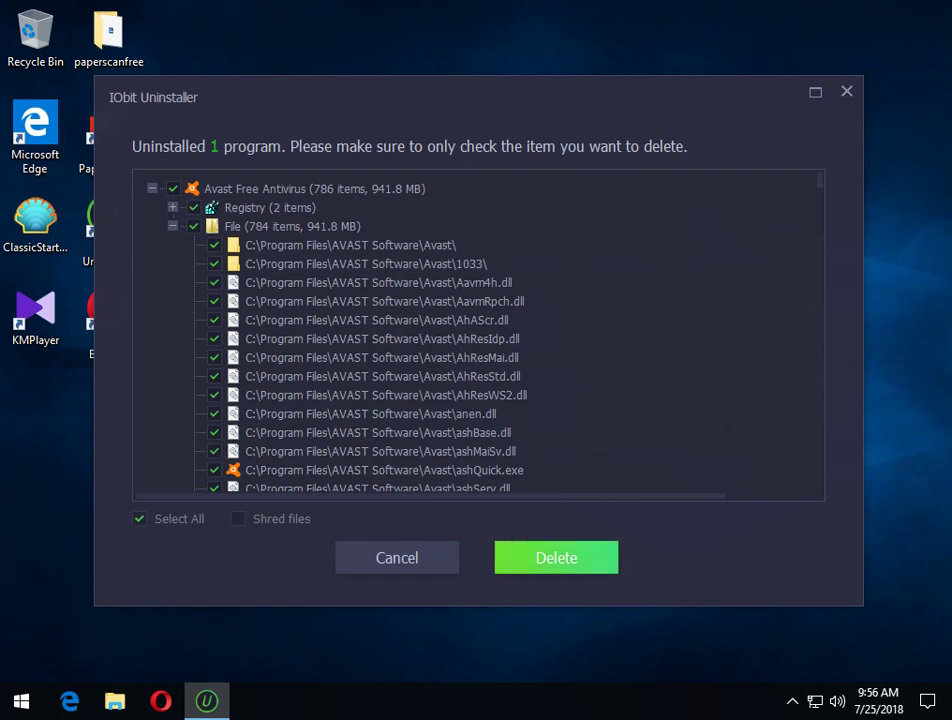
pyautogui.click(556, 557)
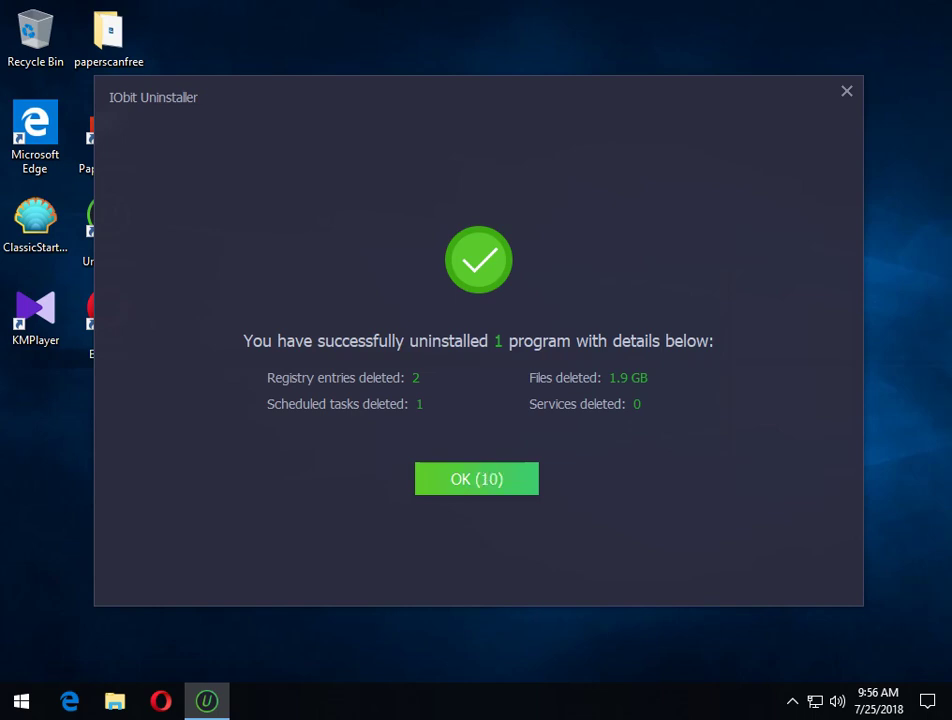
pyautogui.click(476, 478)
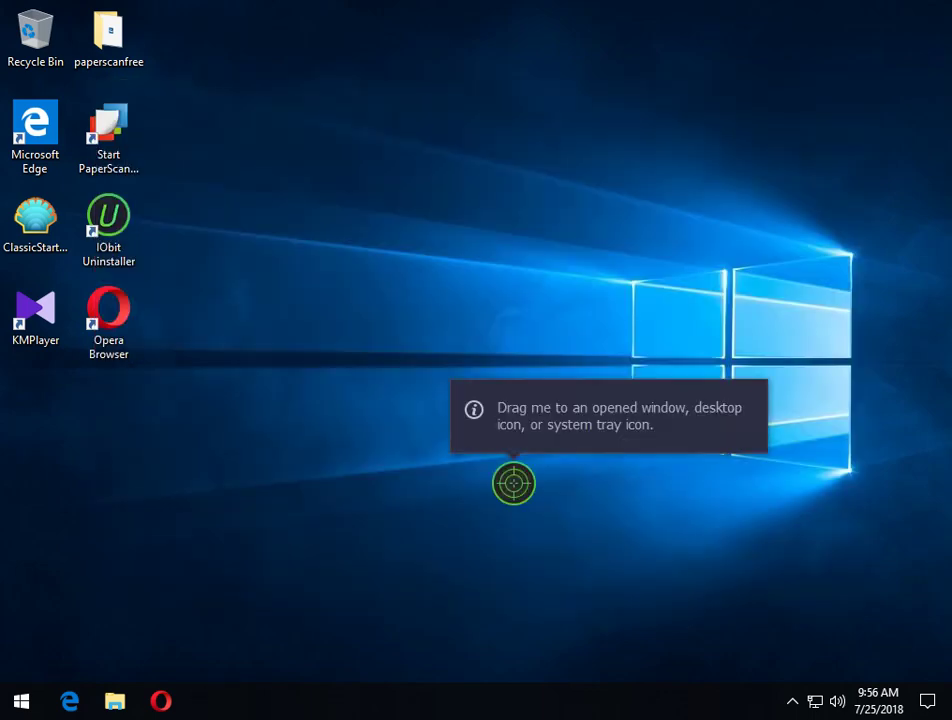
# - Move the Easy Uninstall target higher on the desktop and reopen the uninstaller's main window from its options
pyautogui.rightClick(512, 484)
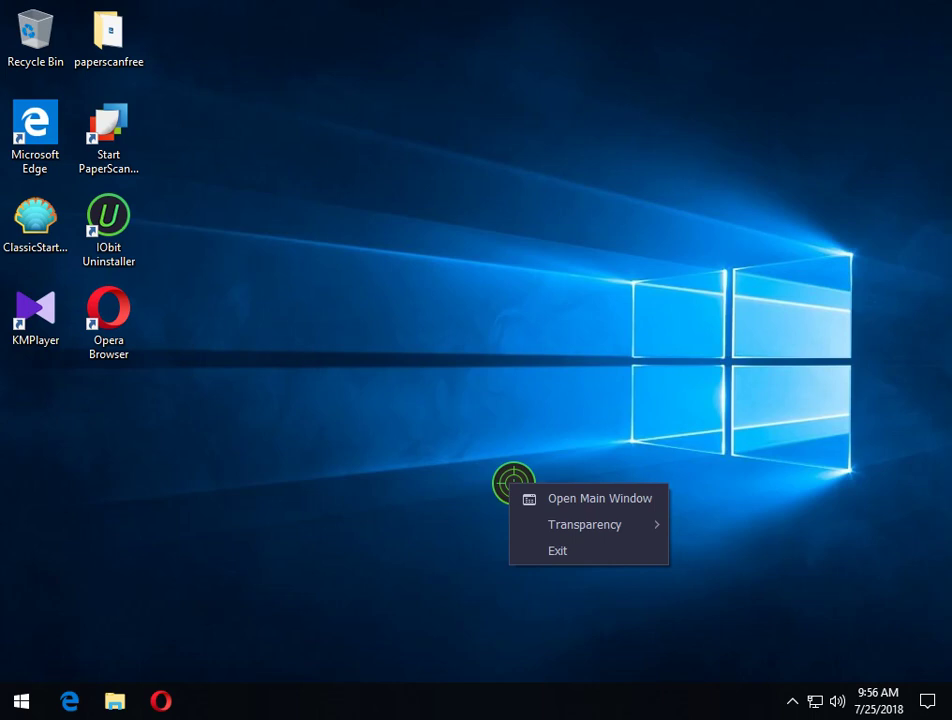
pyautogui.press('Escape')
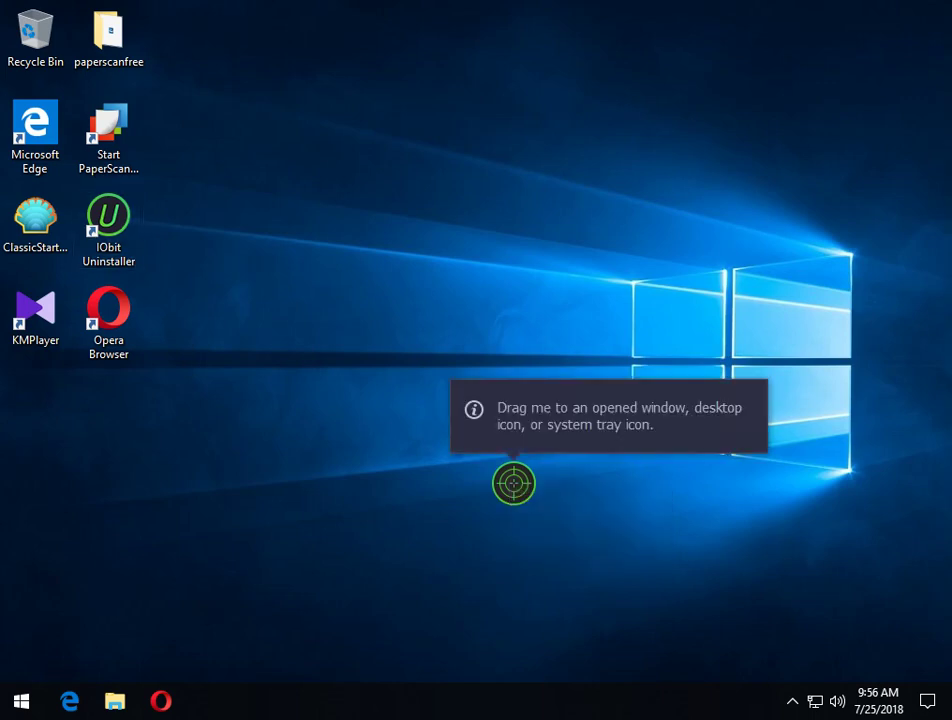
pyautogui.moveTo(513, 484); pyautogui.dragTo(587, 374)
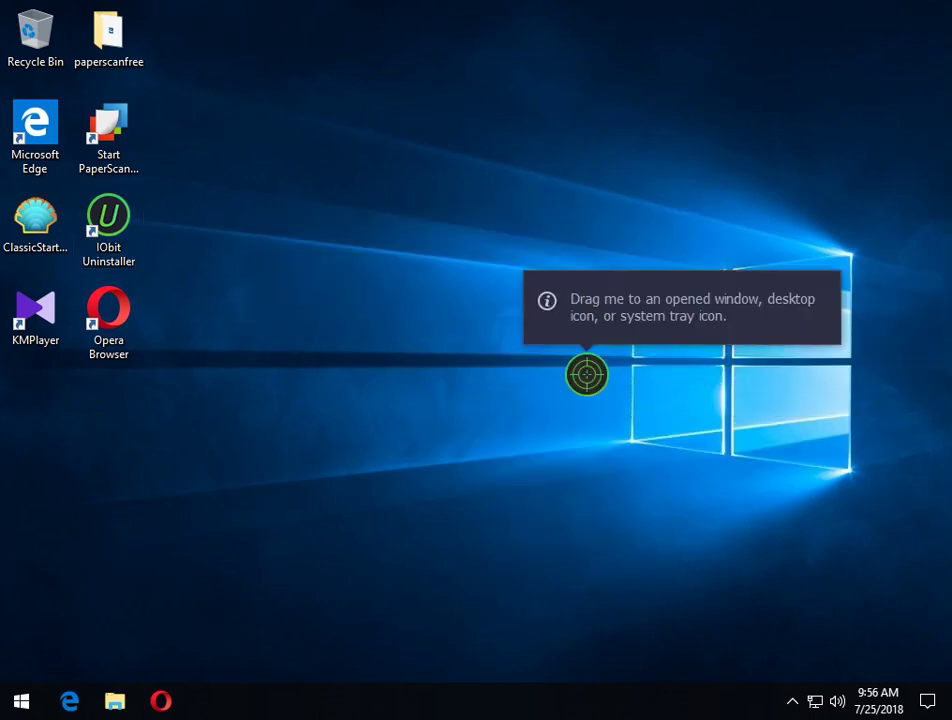
pyautogui.rightClick(587, 375)
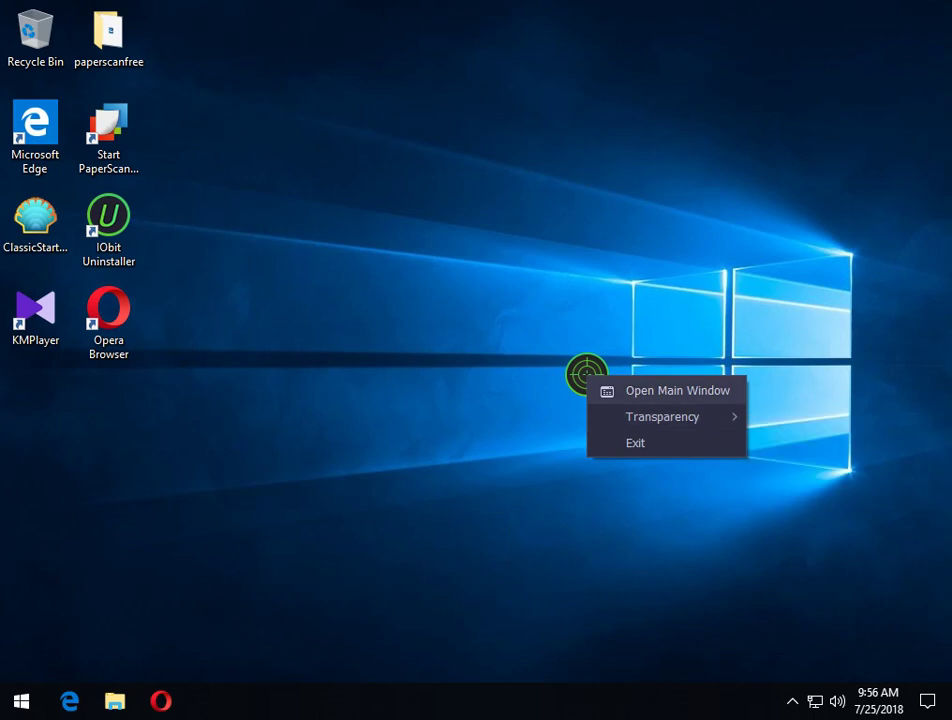
pyautogui.press('Escape')
pyautogui.rightClick(601, 370)
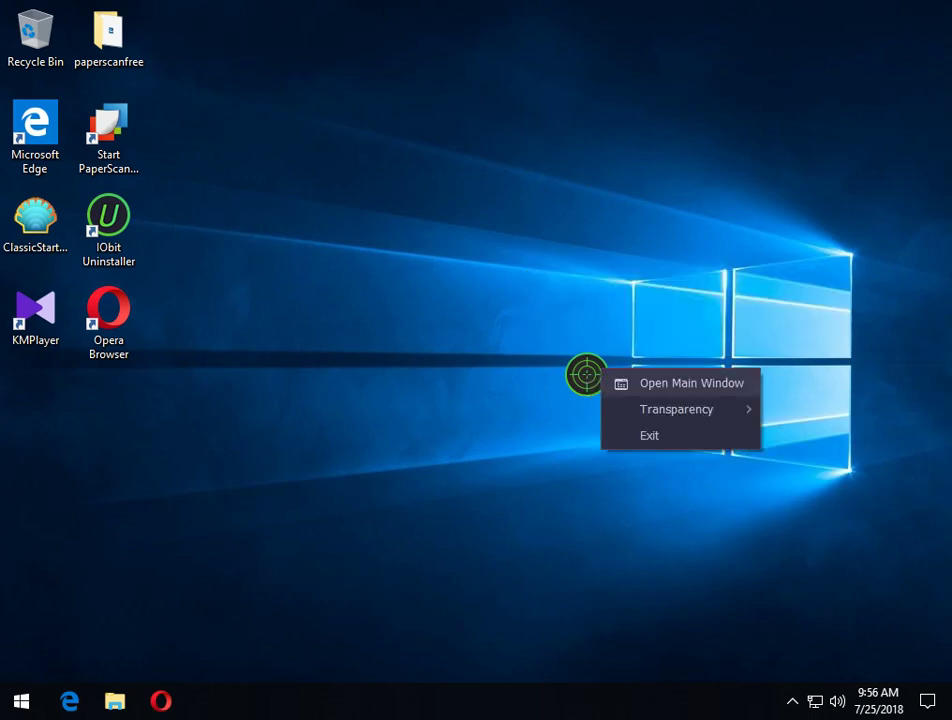
pyautogui.click(690, 383)
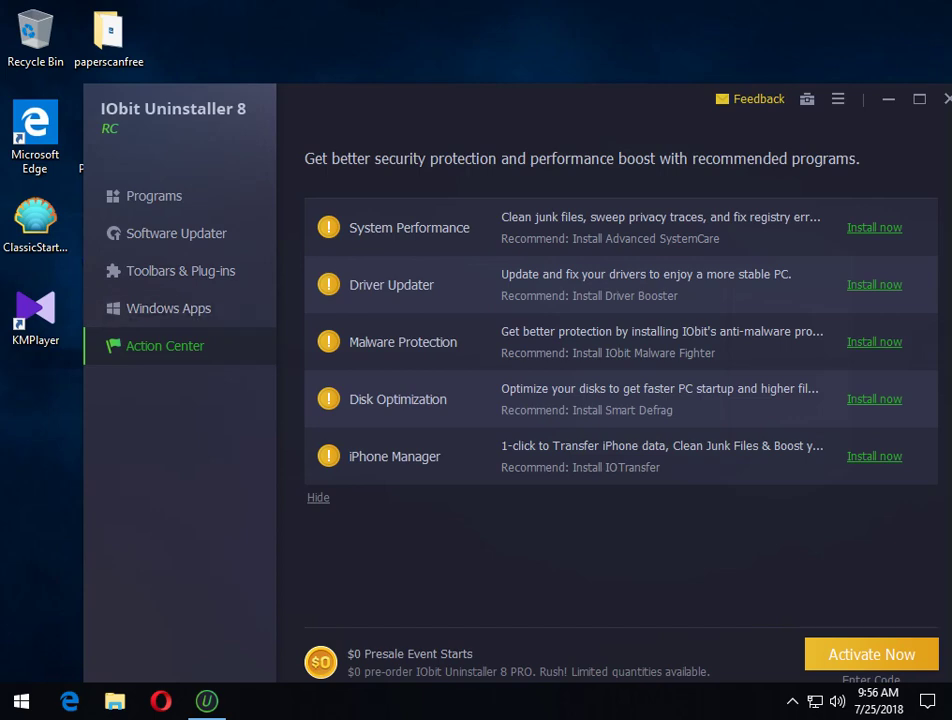
# - Glance at the Windows apps, then mark PaperScan 3 Free Edition and Opera Stable 54.0.2952.64 in the list of all programs
pyautogui.click(168, 308)
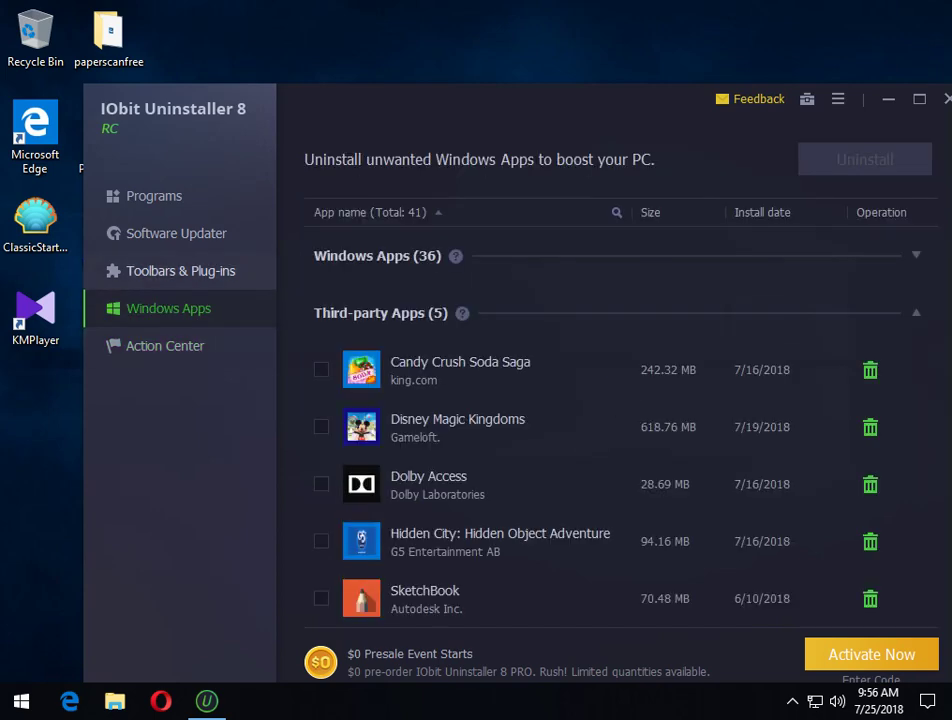
pyautogui.click(154, 196)
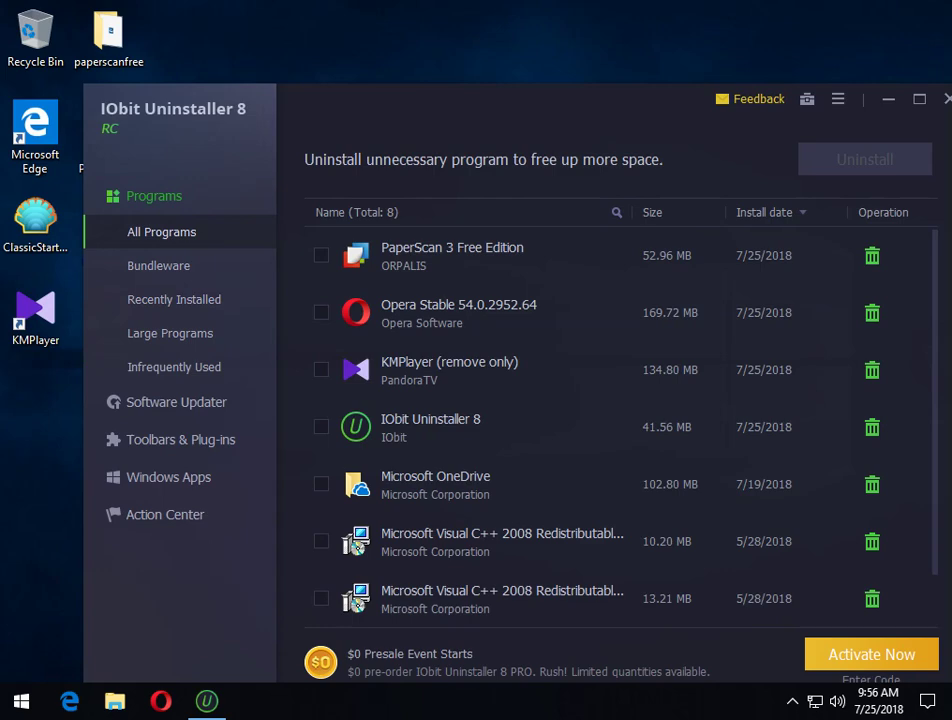
pyautogui.moveTo(500, 145); pyautogui.dragTo(468, 96)
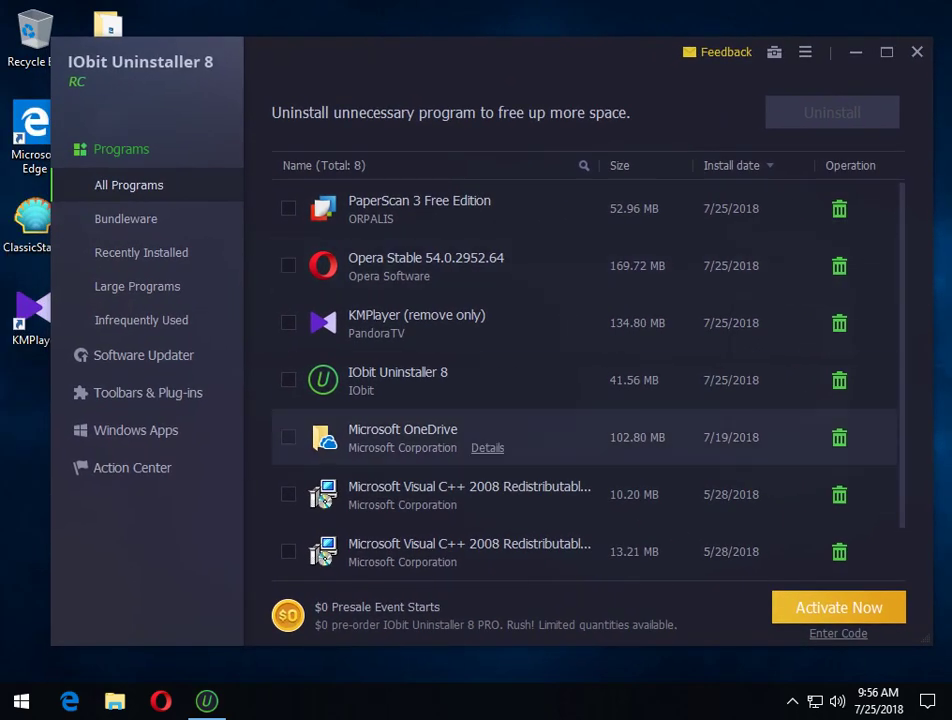
pyautogui.click(288, 208)
pyautogui.click(288, 265)
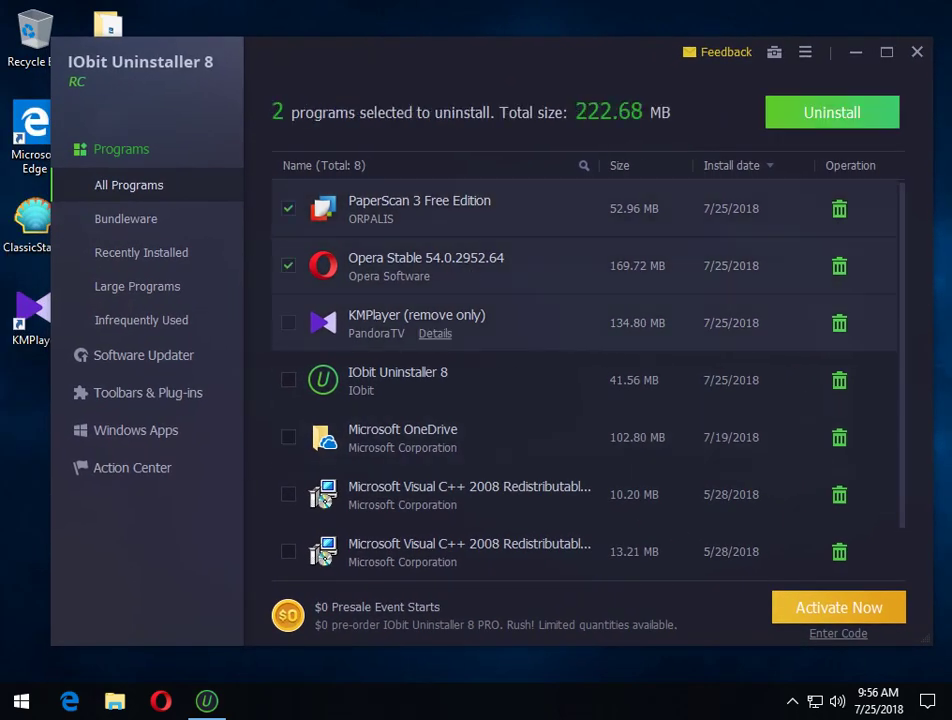
# - Check which installed programs are listed as bundleware and return to the list of all programs
pyautogui.click(805, 52)
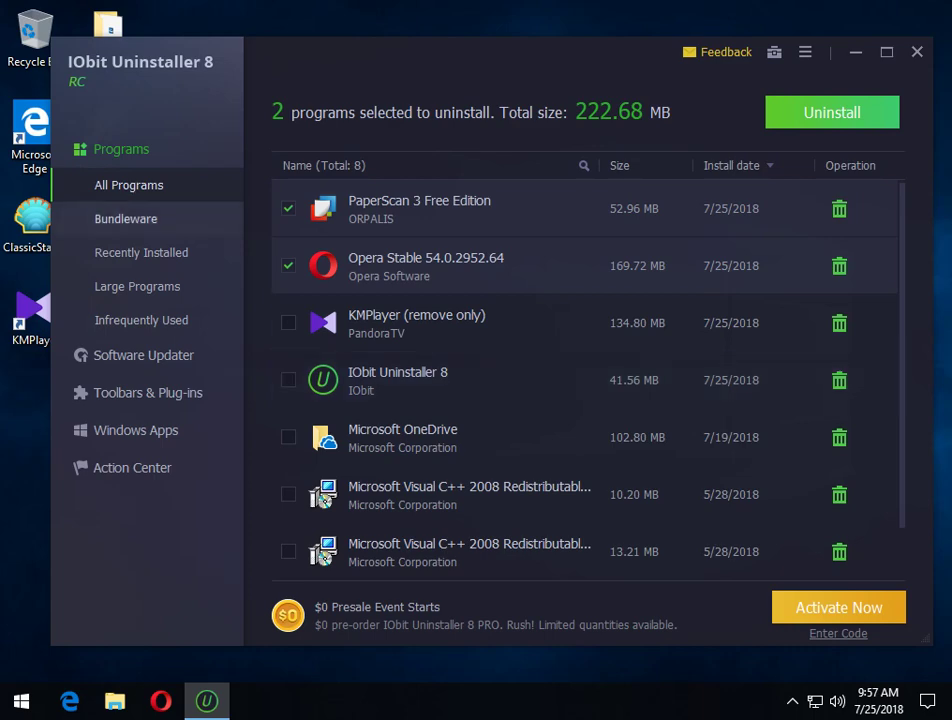
pyautogui.click(125, 218)
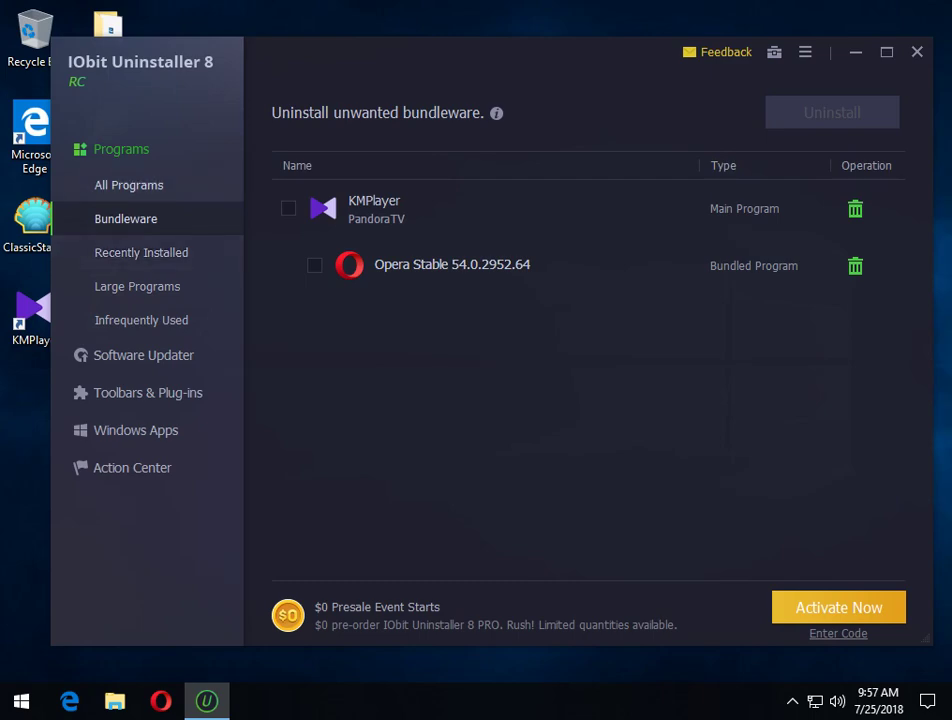
pyautogui.click(128, 185)
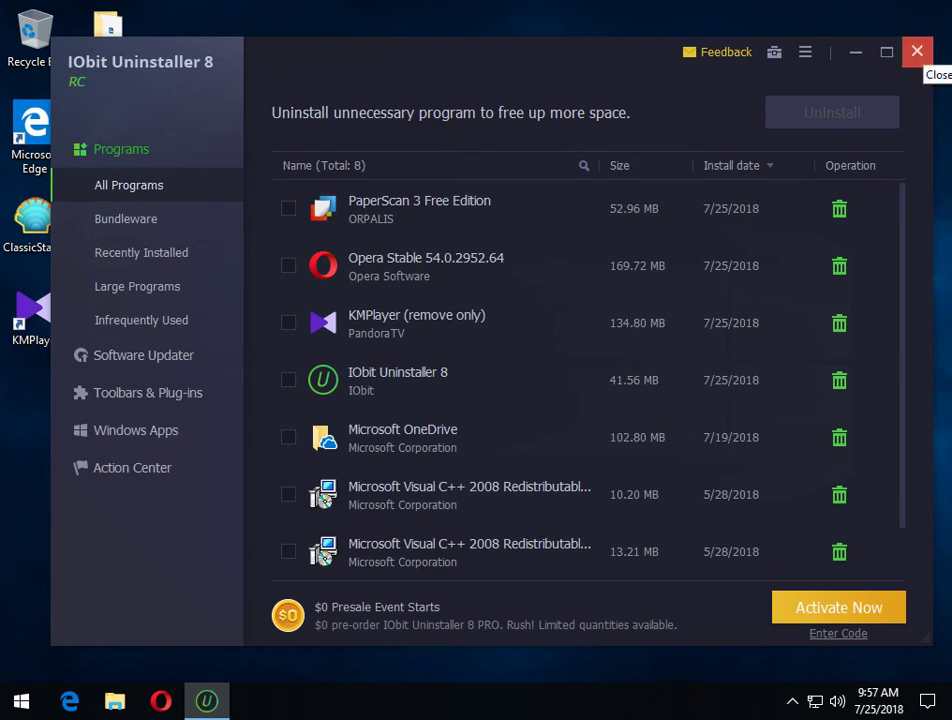
# - Reposition the uninstaller window on the desktop and open the search field for the list of all programs
pyautogui.moveTo(506, 52)
pyautogui.mouseDown()
pyautogui.moveTo(508, 79)
pyautogui.moveTo(504, 42)
pyautogui.moveTo(503, 58)
pyautogui.mouseUp()
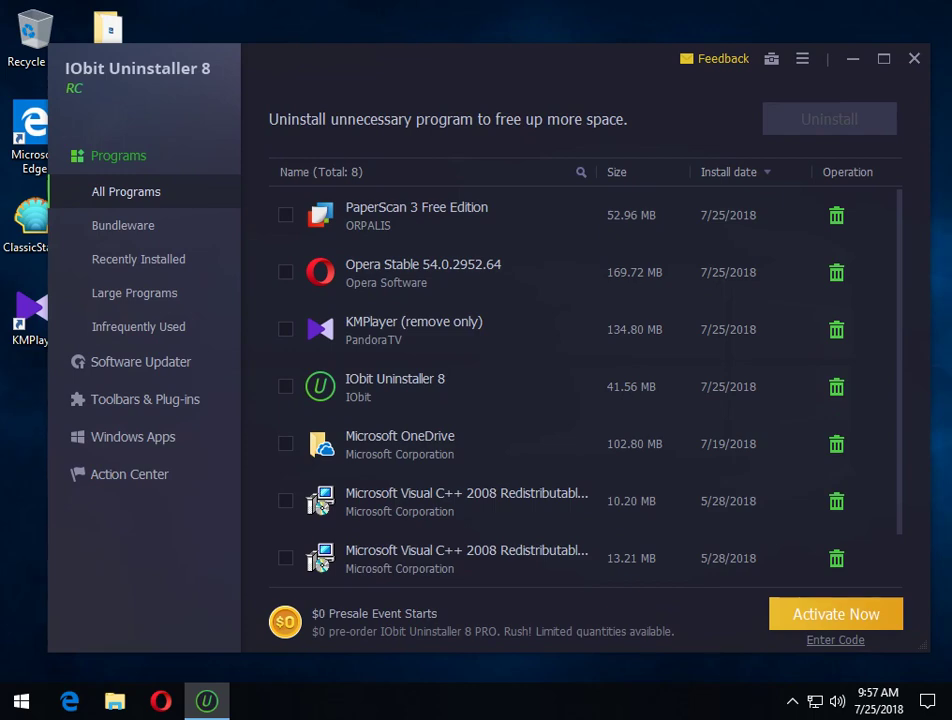
pyautogui.moveTo(410, 59)
pyautogui.mouseDown()
pyautogui.moveTo(395, 57)
pyautogui.moveTo(412, 40)
pyautogui.moveTo(426, 59)
pyautogui.mouseUp()
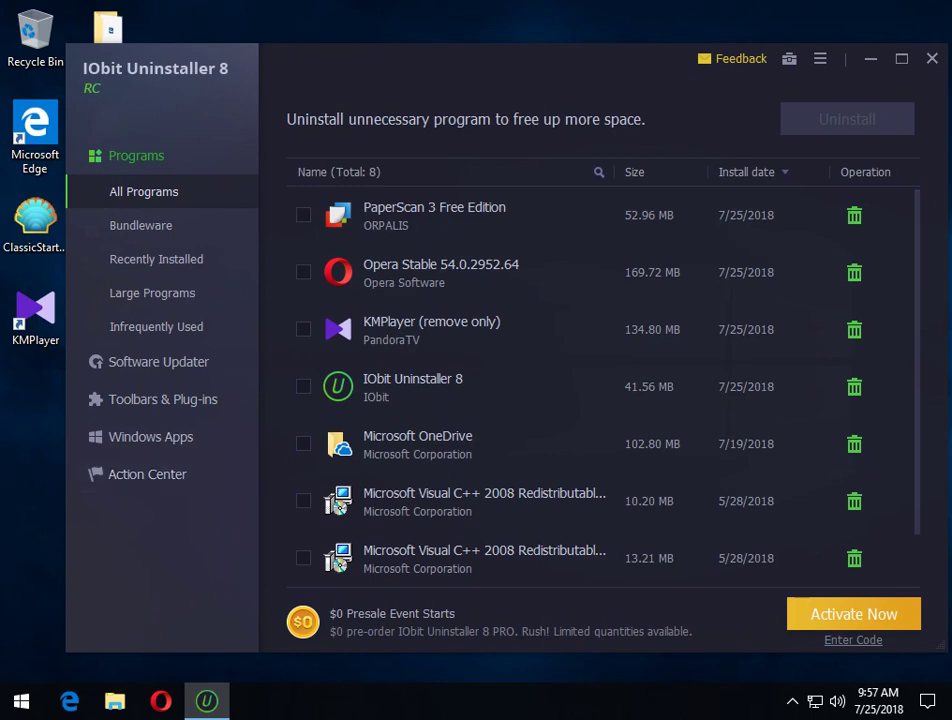
pyautogui.moveTo(587, 83)
pyautogui.mouseDown()
pyautogui.moveTo(565, 81)
pyautogui.moveTo(570, 74)
pyautogui.mouseUp()
pyautogui.click(583, 162)
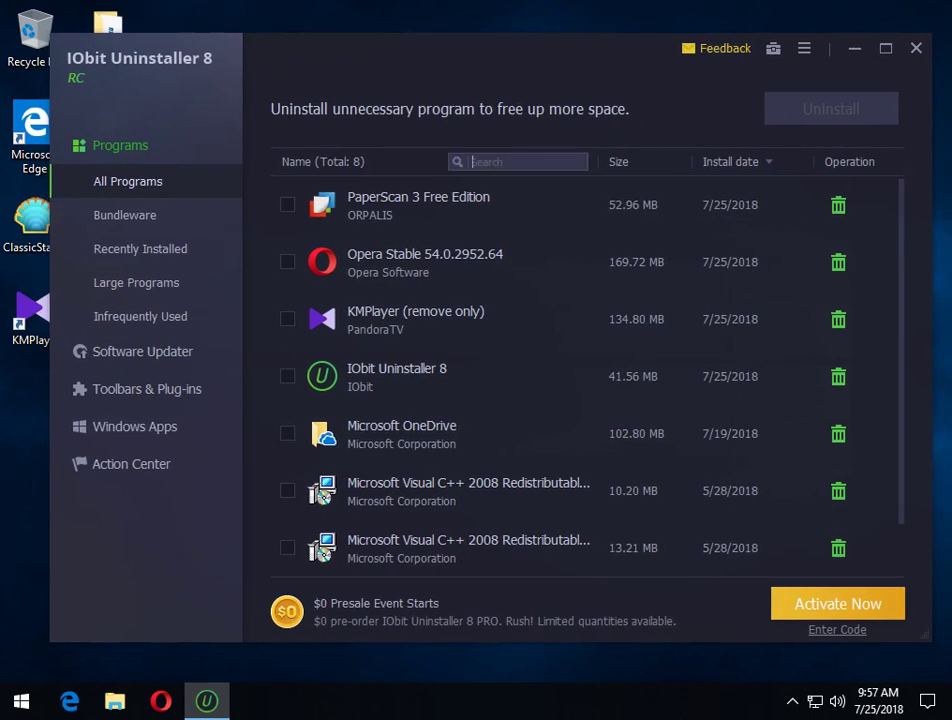